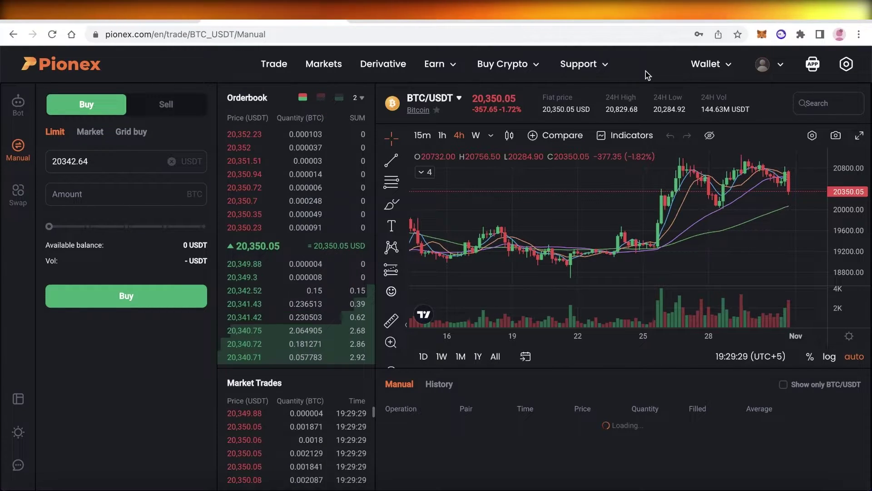
Leave the BTC/USDT trade page for the Pionex home page using the top-left logo.
{"action": "left_click", "coordinate": [65, 62]}
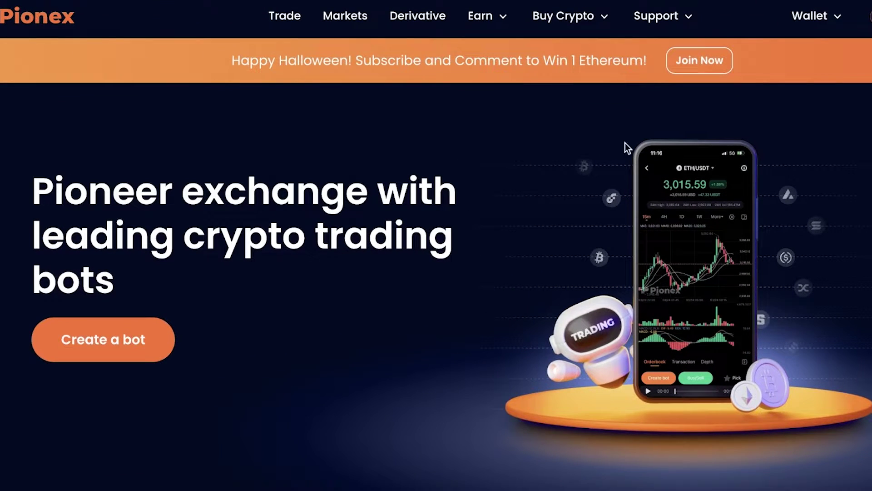
Browse the account menu and open the Buy Crypto credit card purchase page.
{"action": "left_click", "coordinate": [870, 15]}
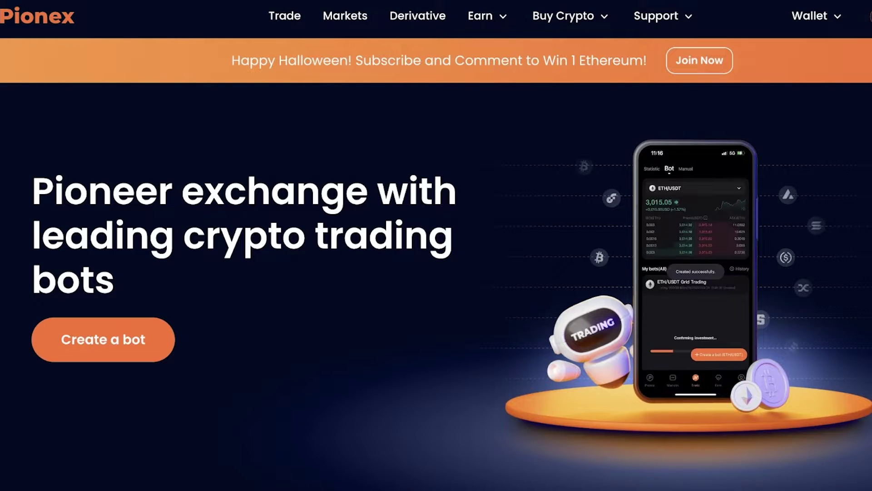
{"action": "mouse_move", "coordinate": [538, 16]}
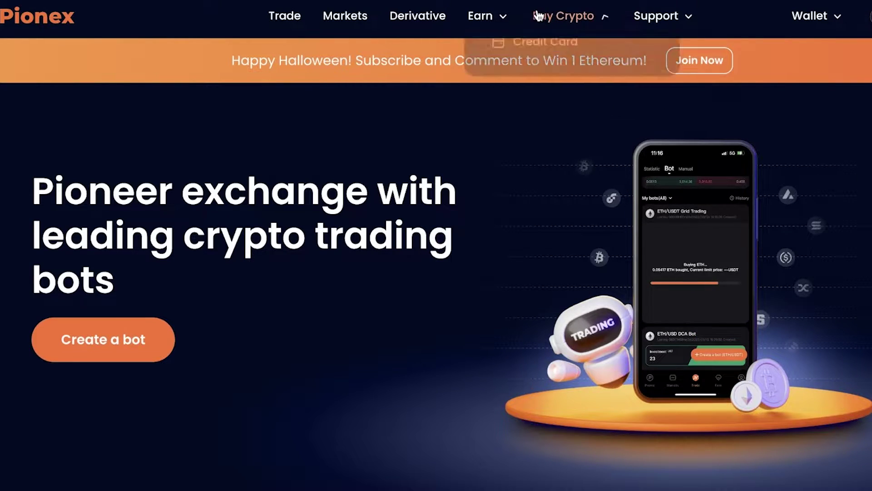
{"action": "left_click", "coordinate": [548, 78]}
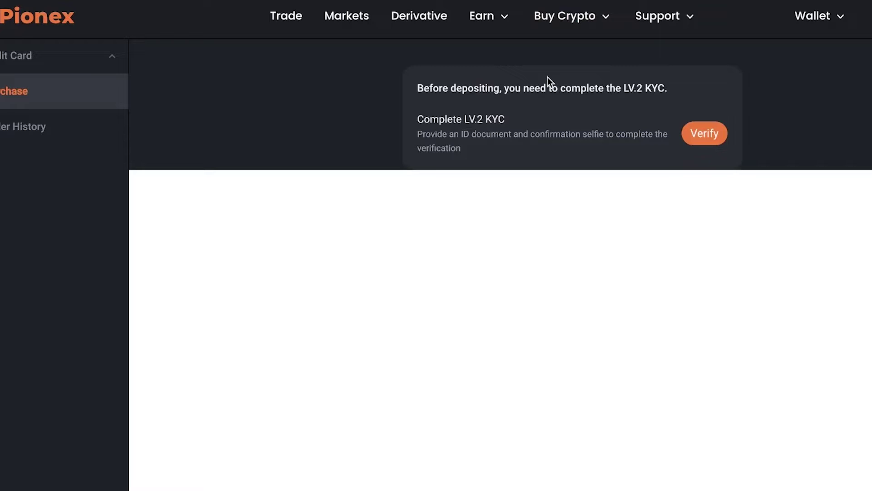
Return to the home page, scroll through it, and open the BTC/USDT trading page.
{"action": "left_click", "coordinate": [273, 18]}
{"action": "left_click", "coordinate": [38, 18]}
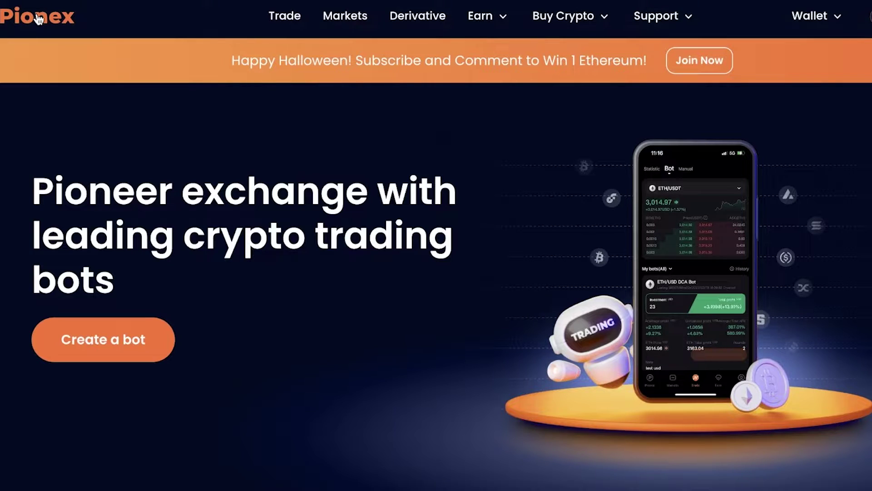
{"action": "scroll", "coordinate": [513, 122], "scroll_direction": "down", "scroll_amount": 5}
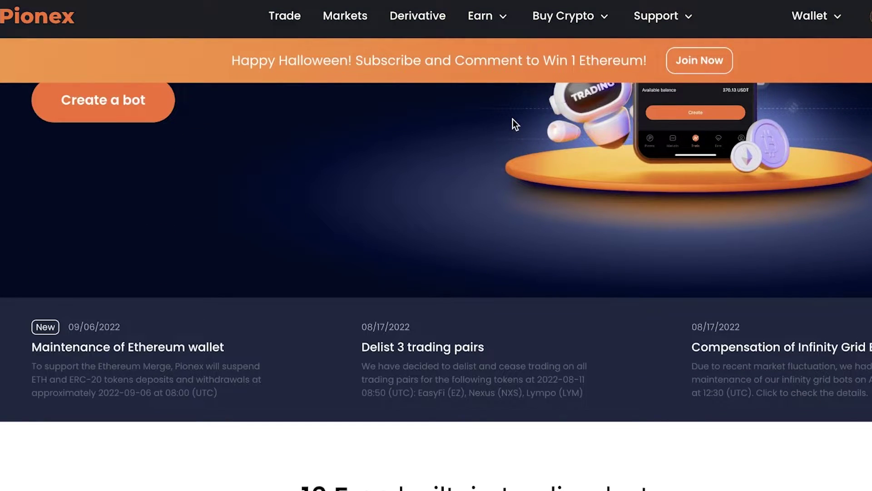
{"action": "scroll", "coordinate": [511, 120], "scroll_direction": "up", "scroll_amount": 1}
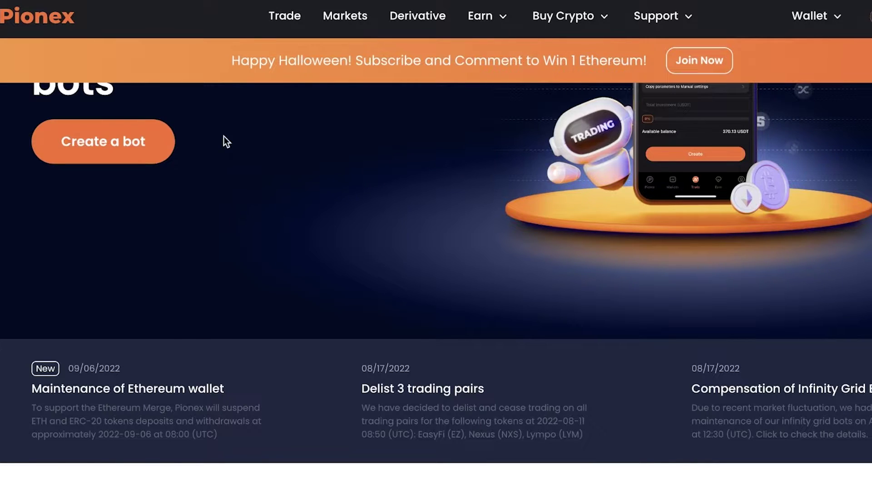
{"action": "scroll", "coordinate": [278, 173], "scroll_direction": "up", "scroll_amount": 4}
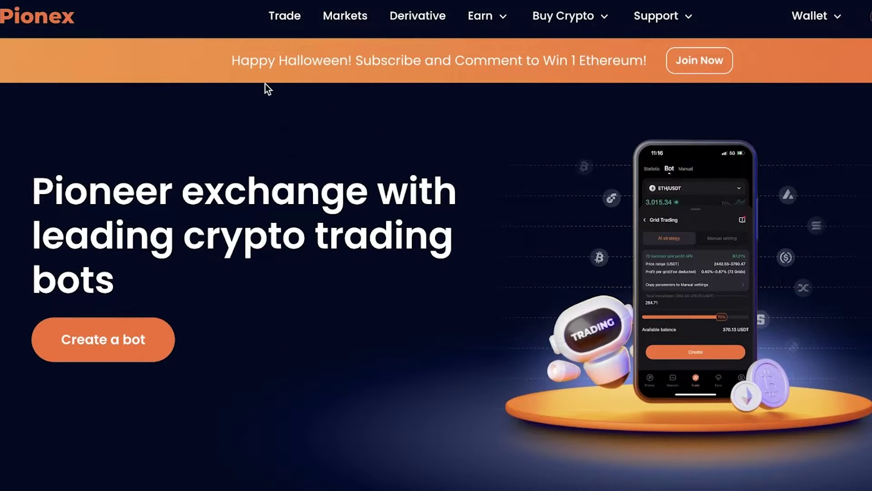
{"action": "left_click", "coordinate": [289, 22]}
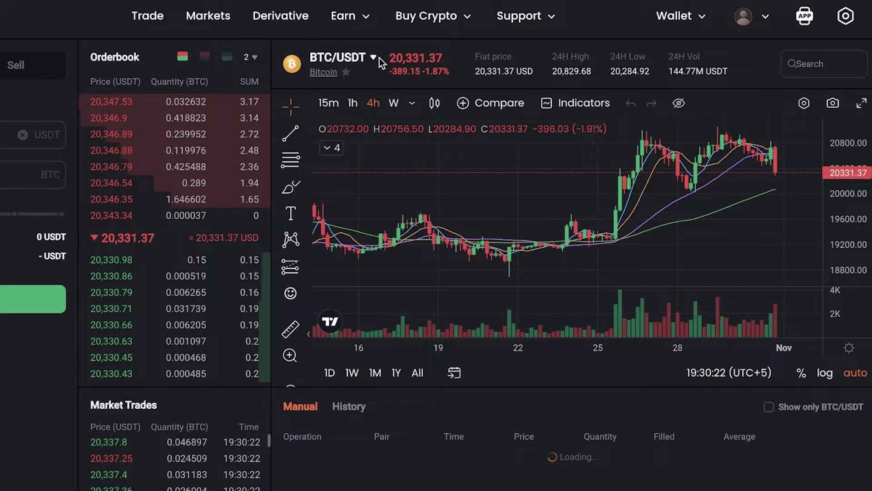
Pick the trend line tool and draw a line from mid-October to 26 October.
{"action": "left_click", "coordinate": [377, 60]}
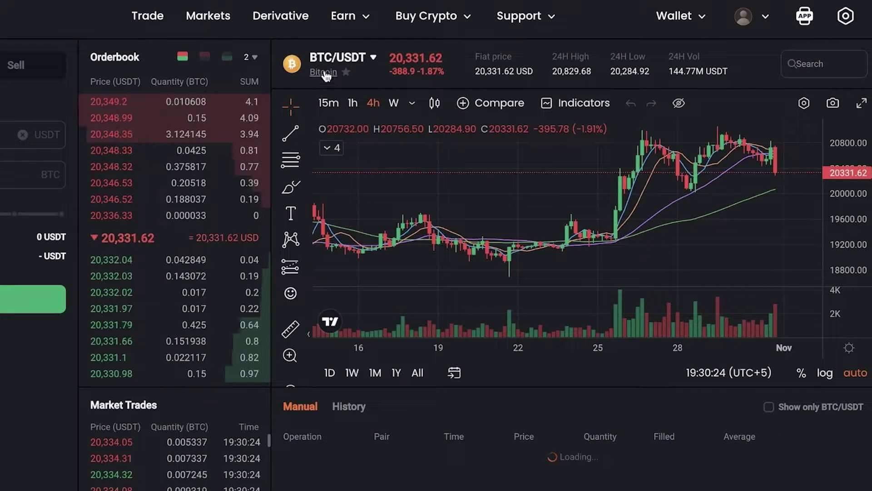
{"action": "mouse_move", "coordinate": [335, 59]}
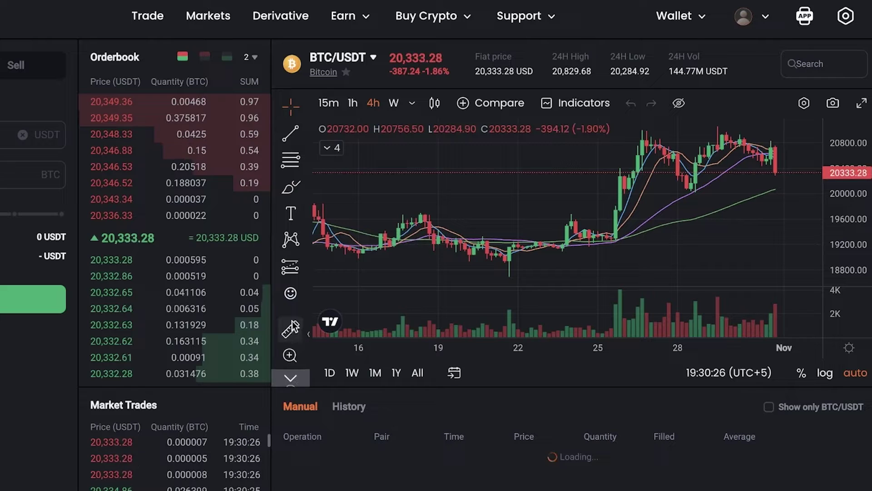
{"action": "left_click", "coordinate": [291, 133]}
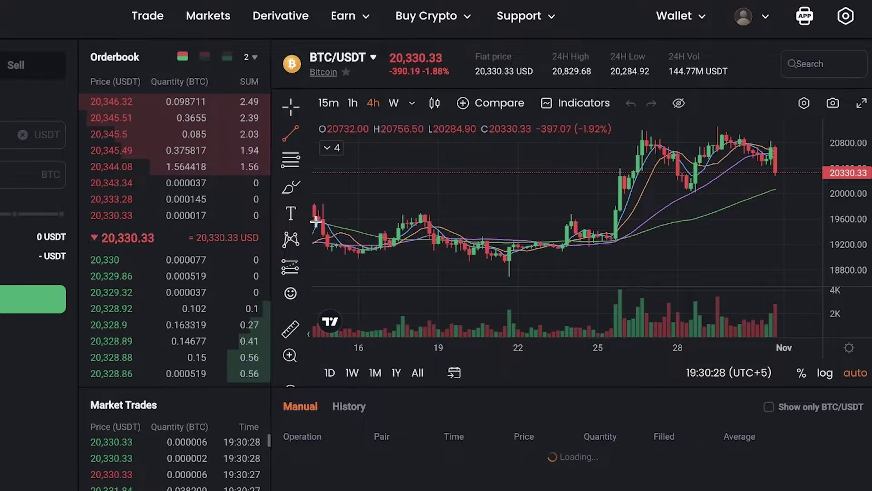
{"action": "left_click", "coordinate": [318, 222]}
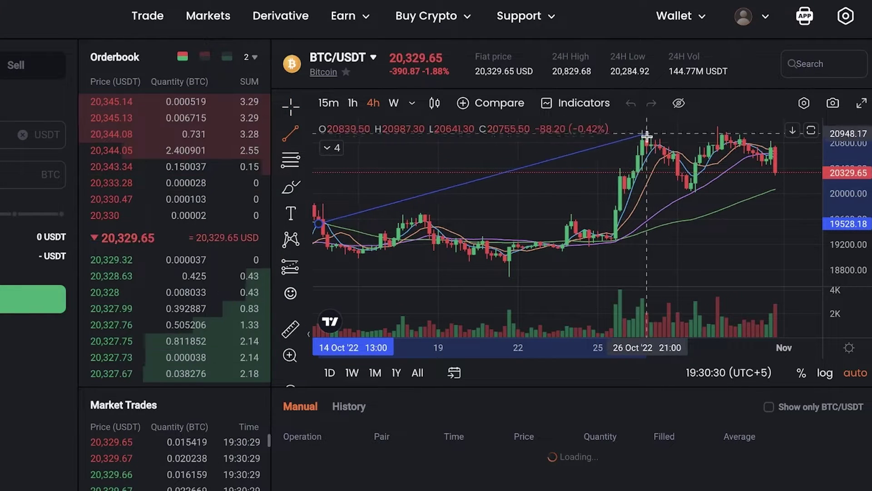
{"action": "left_click", "coordinate": [416, 219]}
{"action": "left_click", "coordinate": [720, 165]}
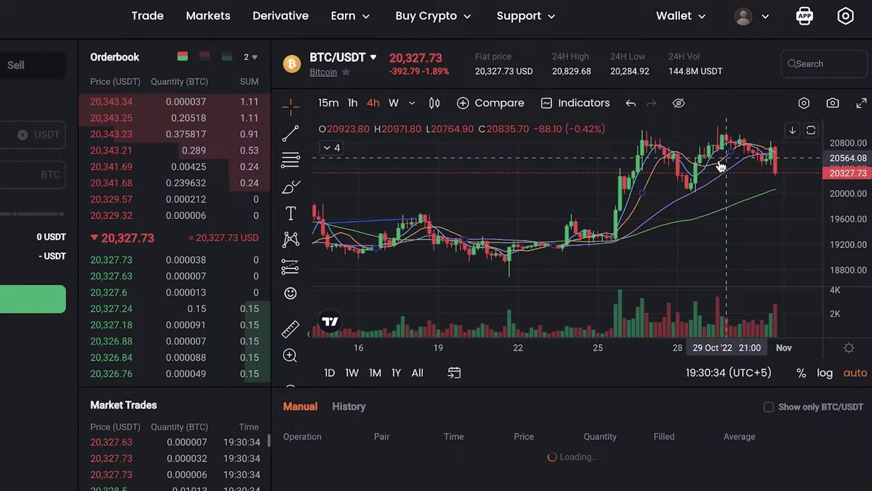
Pan and zoom the chart toward the more recent candles.
{"action": "left_click_drag", "start_coordinate": [620, 205], "coordinate": [512, 210]}
{"action": "scroll", "coordinate": [511, 209], "scroll_direction": "up", "scroll_amount": 5}
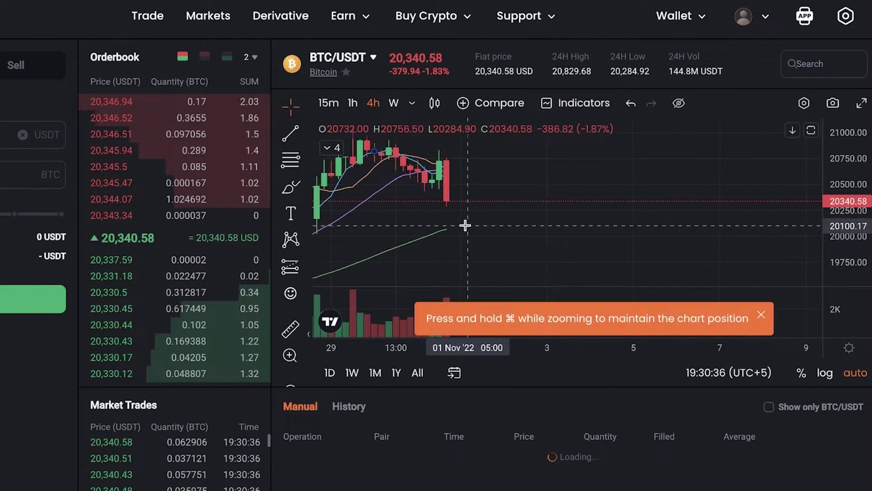
{"action": "scroll", "coordinate": [684, 215], "scroll_direction": "left", "scroll_amount": 10}
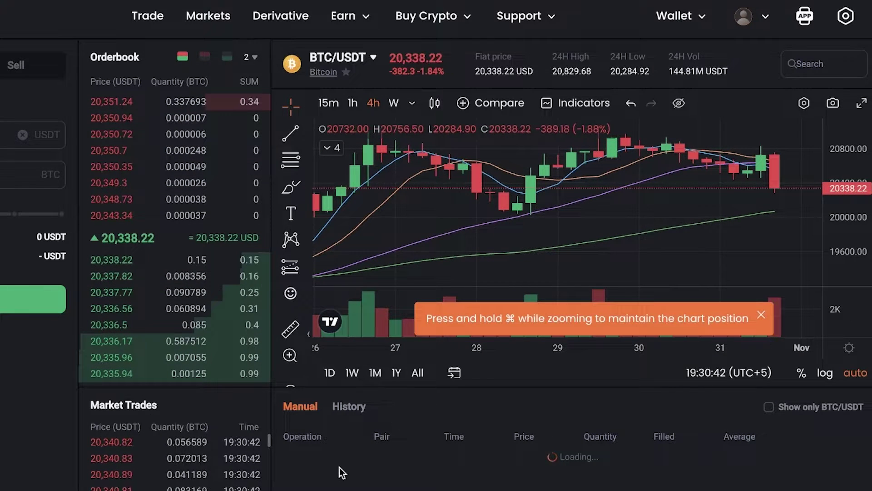
{"action": "double_click", "coordinate": [539, 410]}
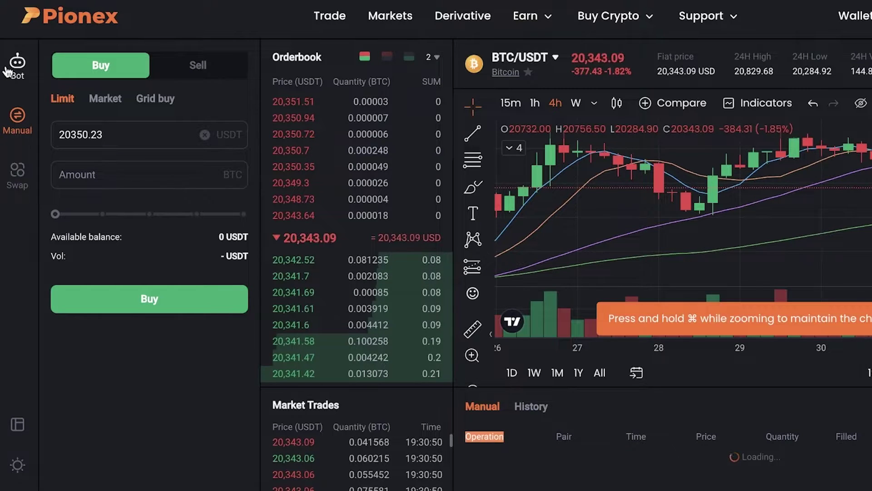
Show the Create a new bot list from the sidebar and scroll through its bot types.
{"action": "left_click", "coordinate": [7, 71]}
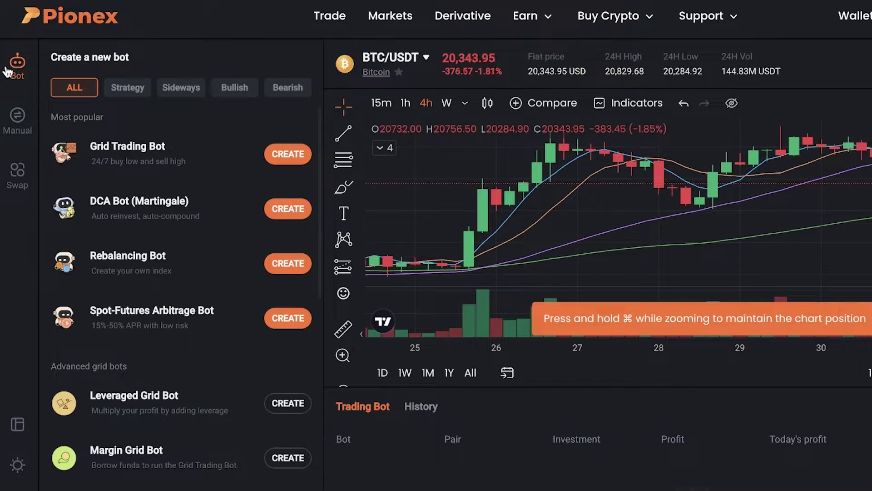
{"action": "scroll", "coordinate": [180, 310], "scroll_direction": "down", "scroll_amount": 10}
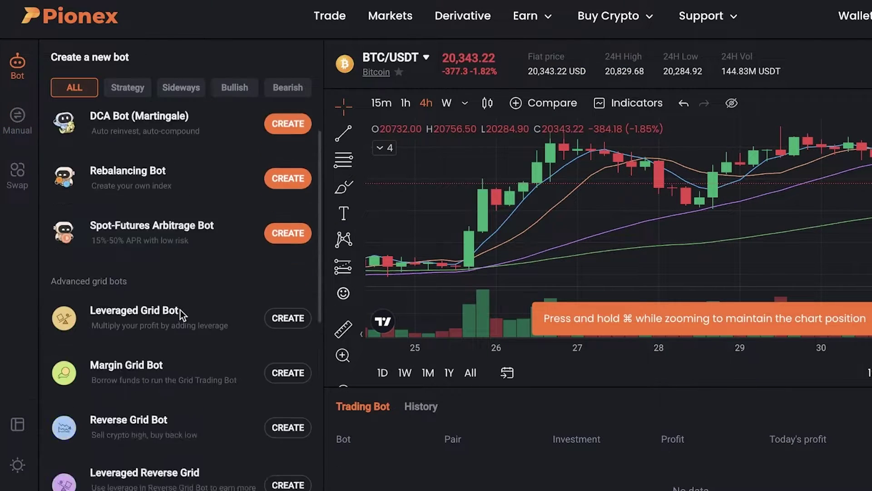
{"action": "scroll", "coordinate": [163, 368], "scroll_direction": "up", "scroll_amount": 10}
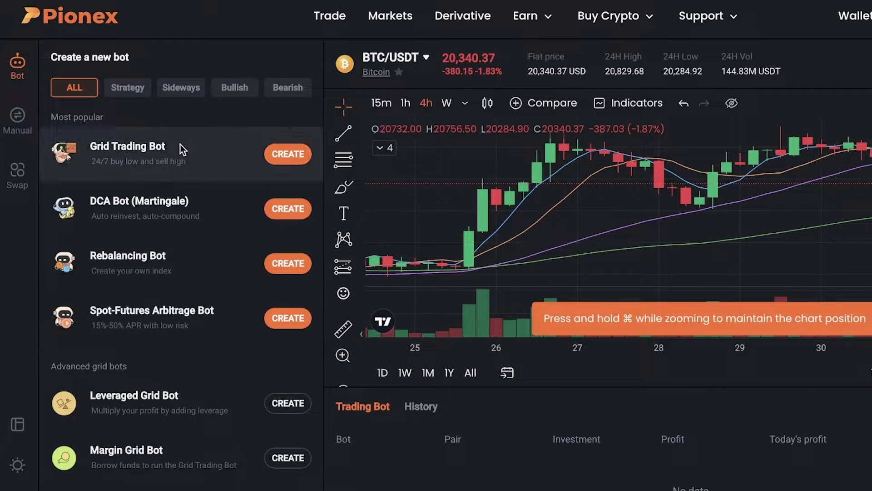
{"action": "mouse_move", "coordinate": [180, 143]}
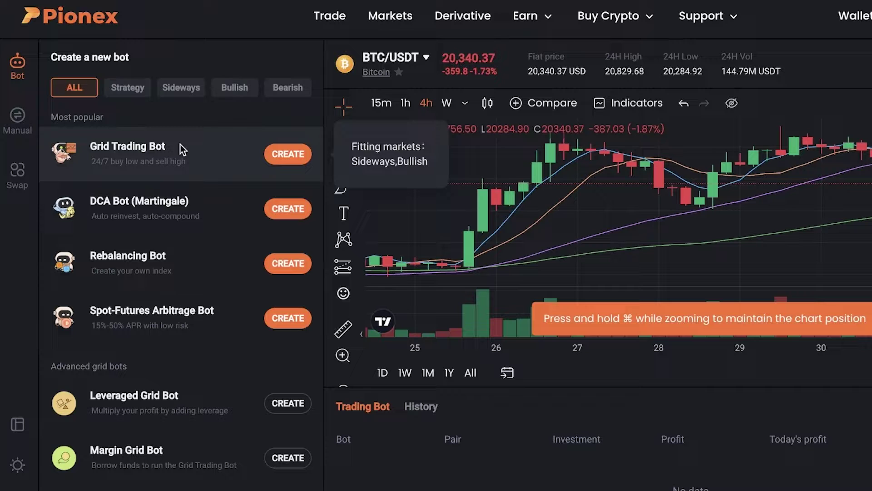
{"action": "left_click_drag", "start_coordinate": [477, 204], "coordinate": [610, 207]}
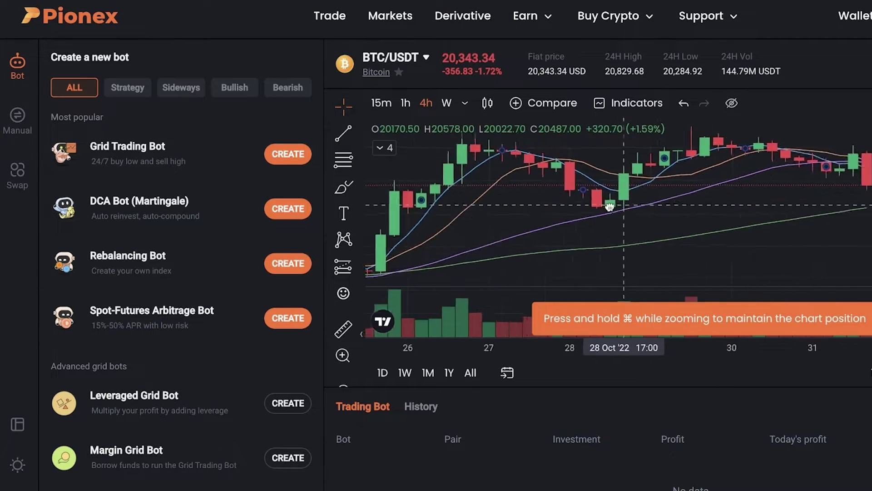
{"action": "scroll", "coordinate": [610, 207], "scroll_direction": "down", "scroll_amount": 5}
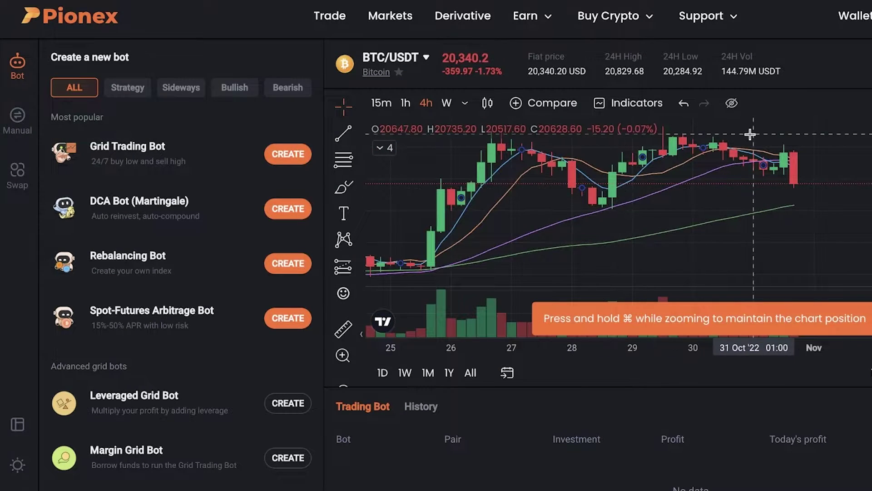
{"action": "scroll", "coordinate": [568, 180], "scroll_direction": "up", "scroll_amount": 10}
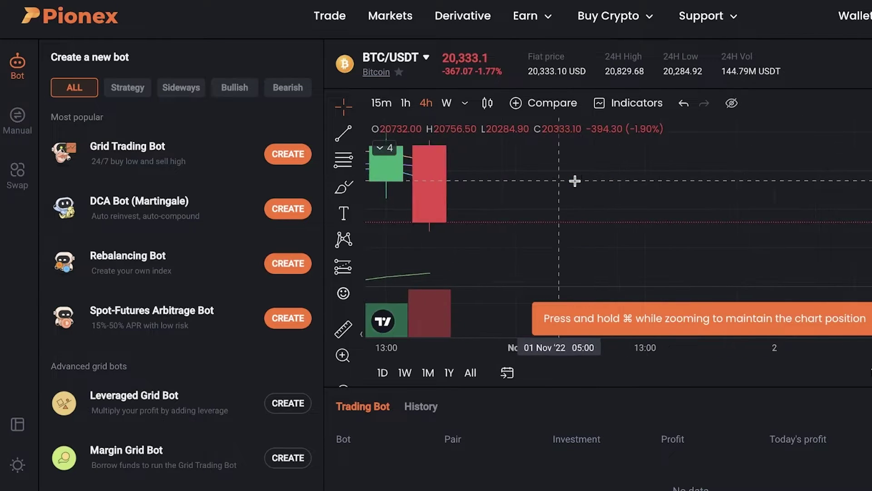
{"action": "left_click_drag", "start_coordinate": [575, 181], "coordinate": [871, 207]}
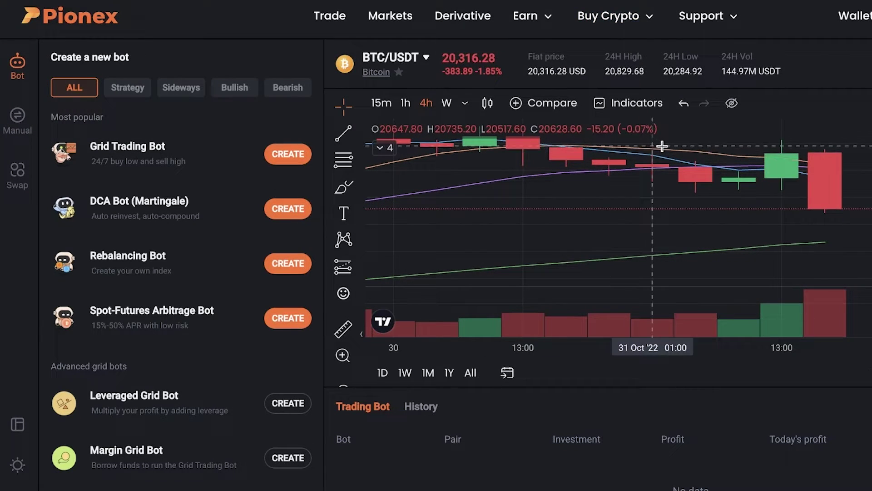
Start a BTC/USDT Grid Trading Bot and switch its setup to Customize mode.
{"action": "left_click", "coordinate": [287, 157]}
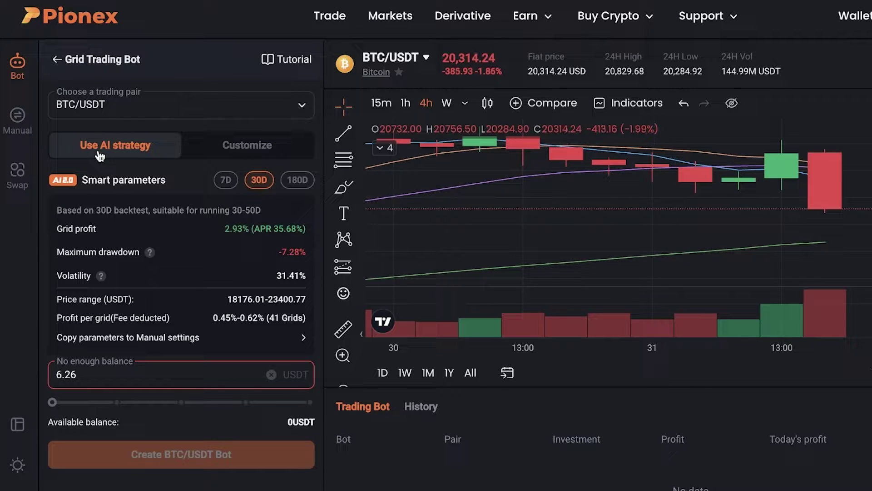
{"action": "left_click", "coordinate": [259, 150]}
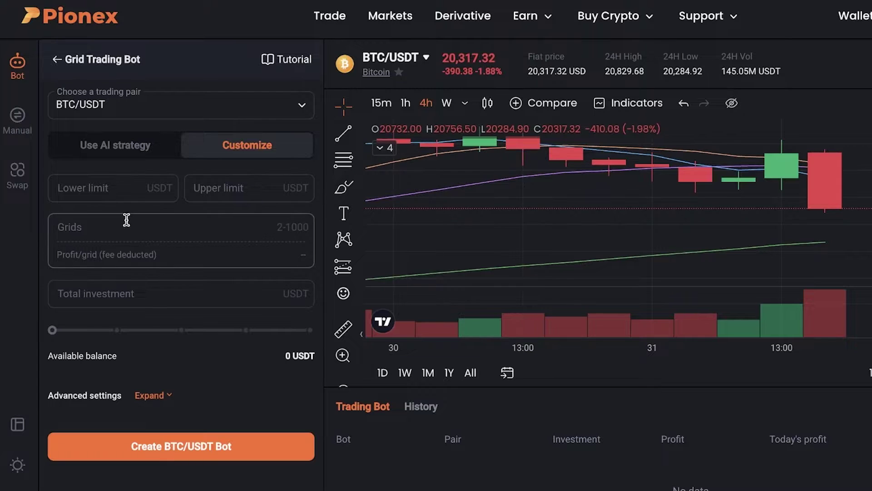
Compare AI backtests, choose 7D, and copy its 18445.91–23058.38 USDT, 88-grid parameters to manual.
{"action": "left_click", "coordinate": [157, 156]}
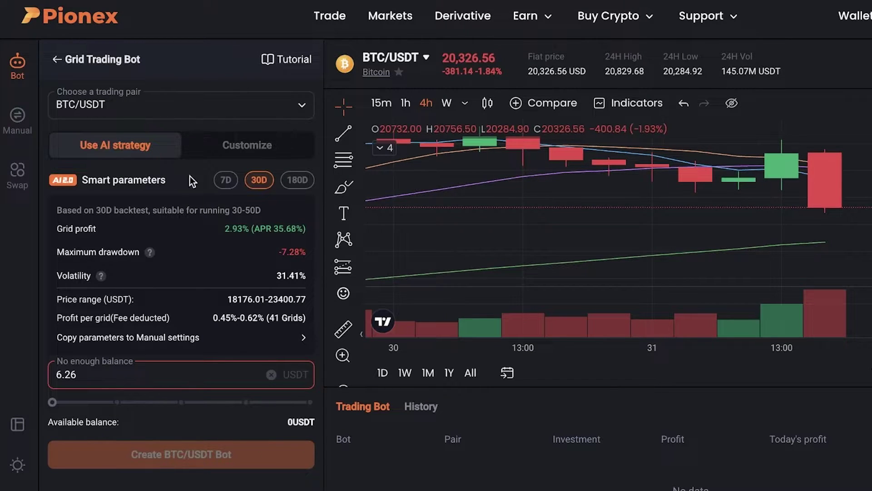
{"action": "left_click", "coordinate": [225, 187]}
{"action": "left_click", "coordinate": [260, 184]}
{"action": "left_click", "coordinate": [300, 187]}
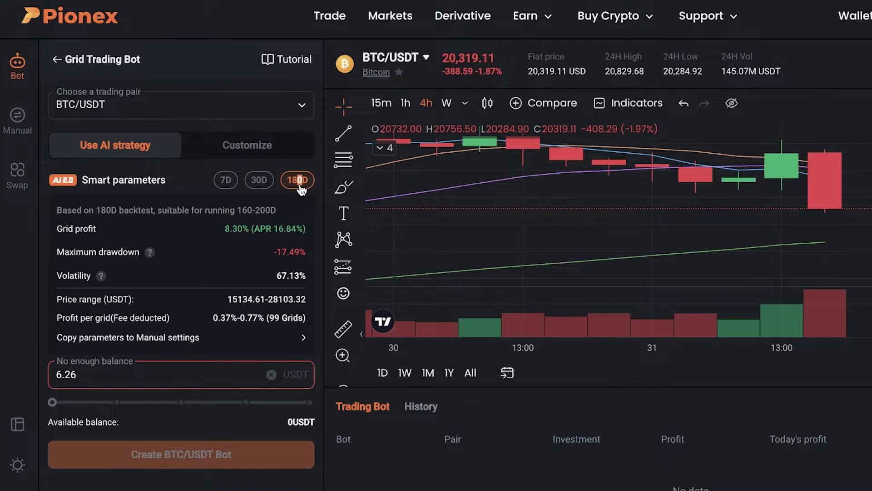
{"action": "left_click", "coordinate": [222, 184]}
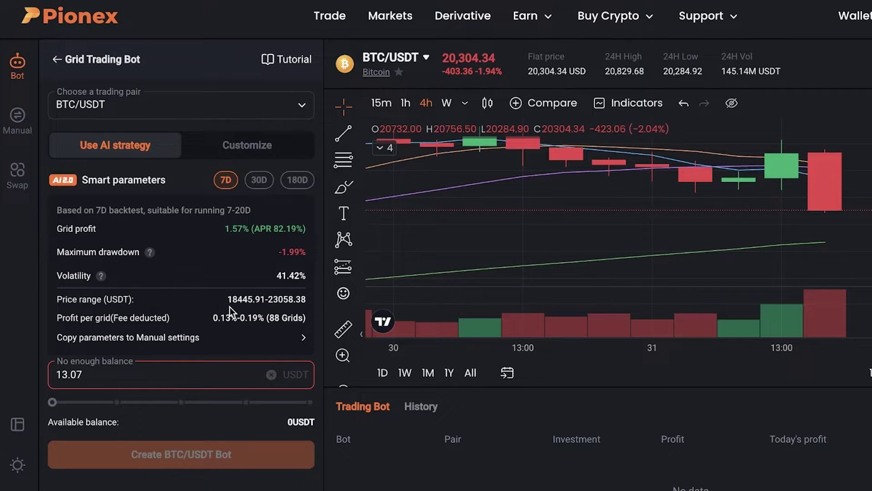
{"action": "left_click_drag", "start_coordinate": [230, 307], "coordinate": [242, 304]}
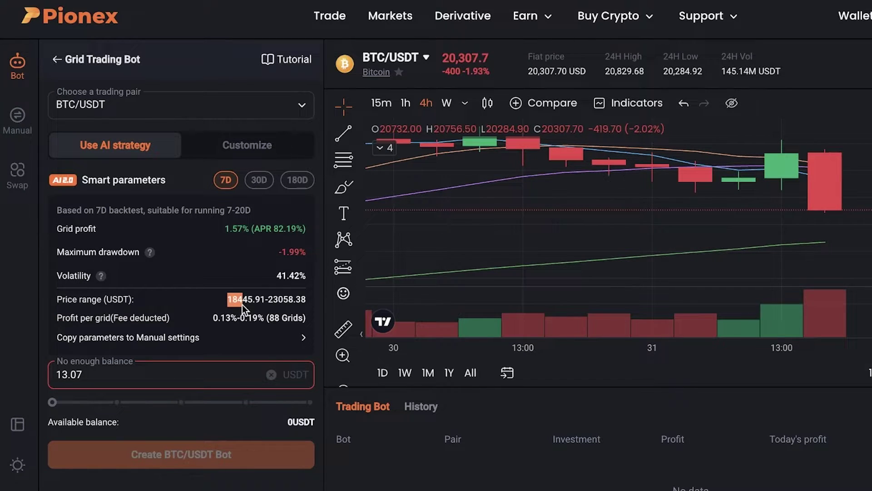
{"action": "left_click", "coordinate": [279, 307]}
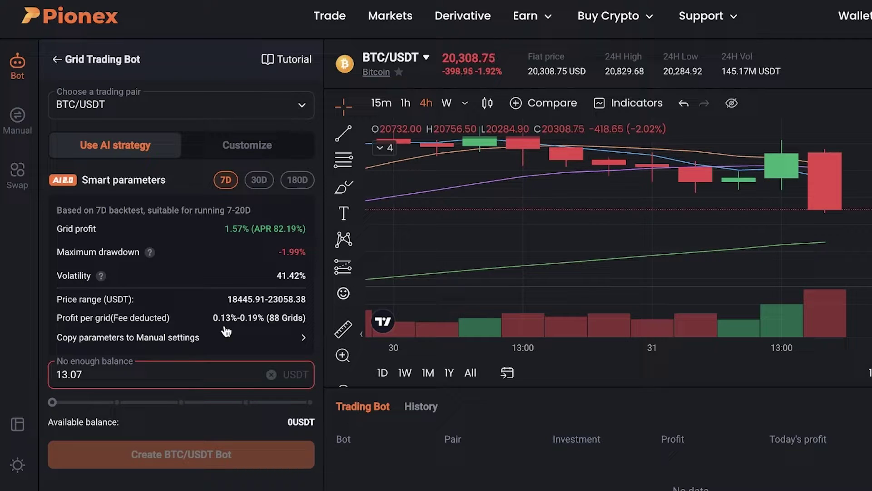
{"action": "left_click", "coordinate": [298, 347]}
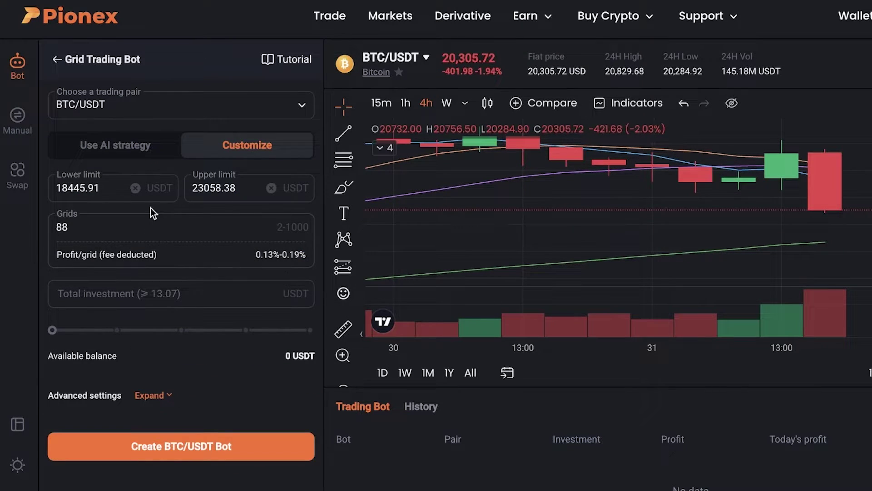
Change the grid count from 88 to 100, giving 0.10%–0.15% profit per grid.
{"action": "left_click", "coordinate": [87, 226]}
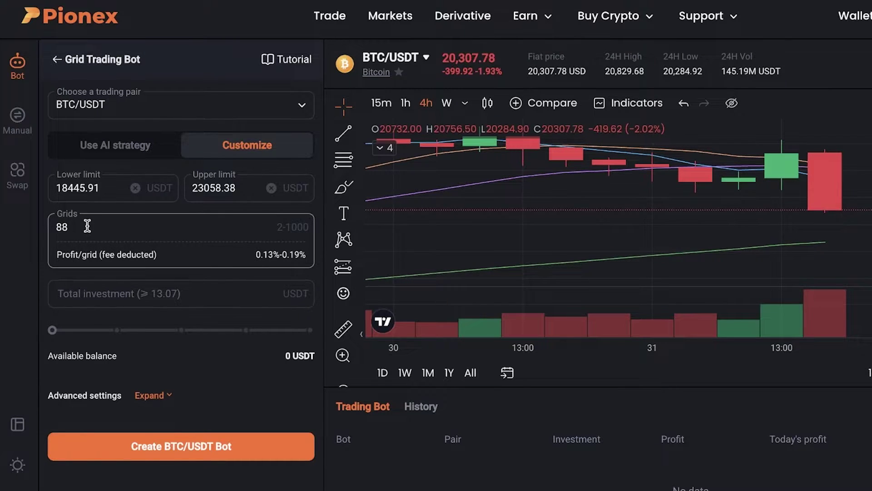
{"action": "key", "text": "BackSpace"}
{"action": "key", "text": "BackSpace"}
{"action": "type", "text": "100"}
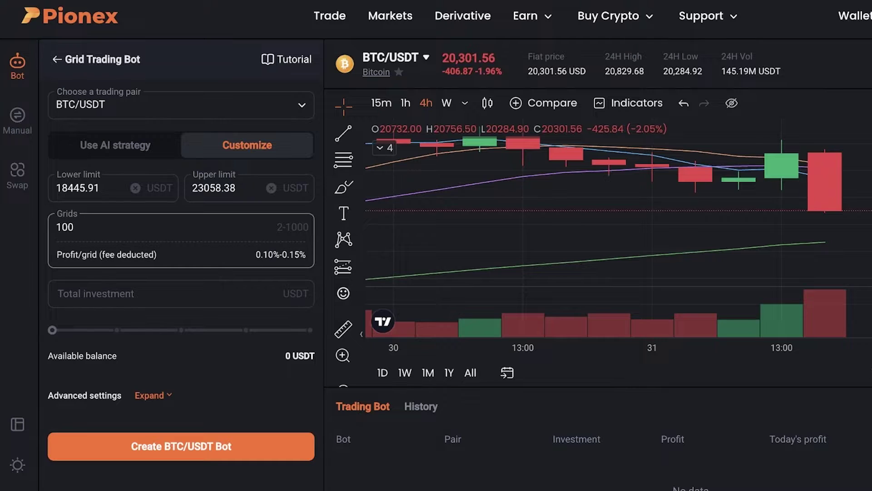
{"action": "left_click", "coordinate": [106, 297]}
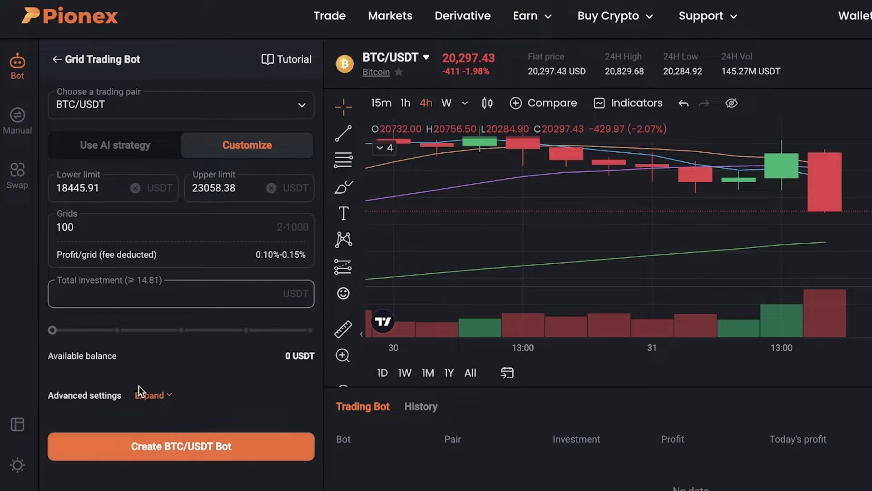
{"action": "left_click", "coordinate": [149, 395]}
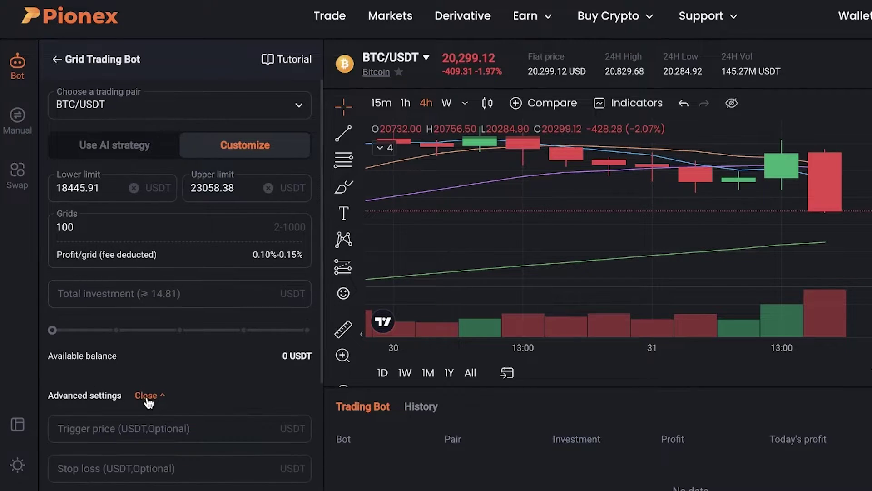
{"action": "scroll", "coordinate": [146, 399], "scroll_direction": "down", "scroll_amount": 3}
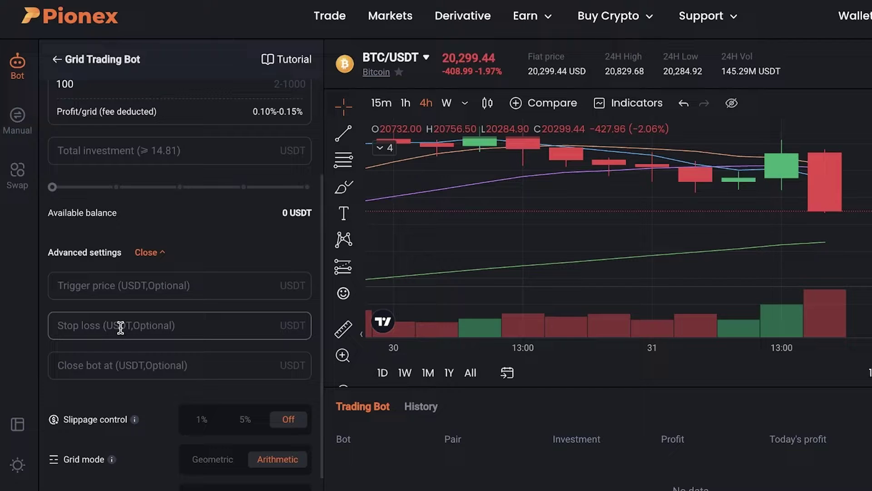
{"action": "left_click", "coordinate": [120, 327]}
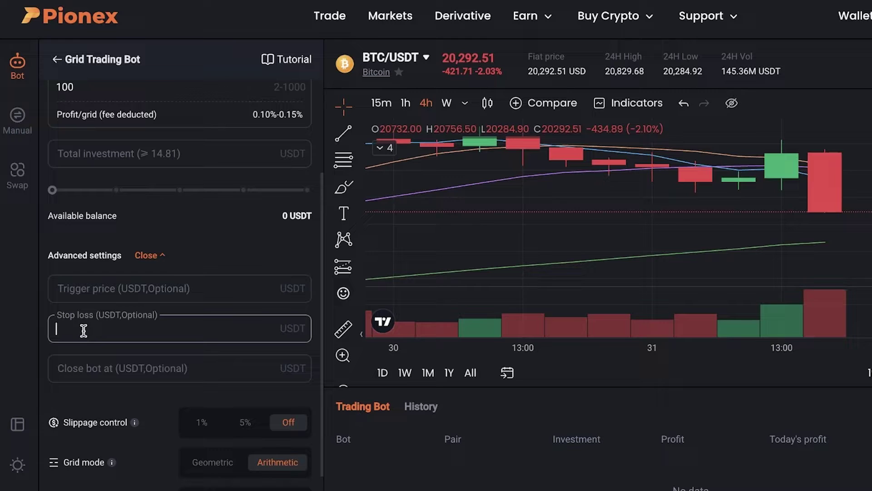
{"action": "scroll", "coordinate": [84, 331], "scroll_direction": "down", "scroll_amount": 1}
{"action": "scroll", "coordinate": [90, 354], "scroll_direction": "down", "scroll_amount": 2}
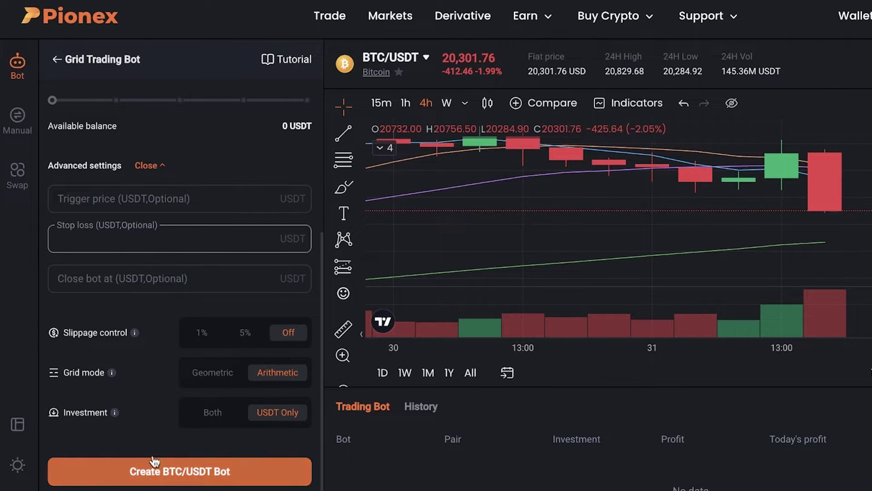
Leave stop loss empty, return to the bot list, and browse Strategy, Sideways, Bullish, Bearish tabs.
{"action": "left_click", "coordinate": [48, 84]}
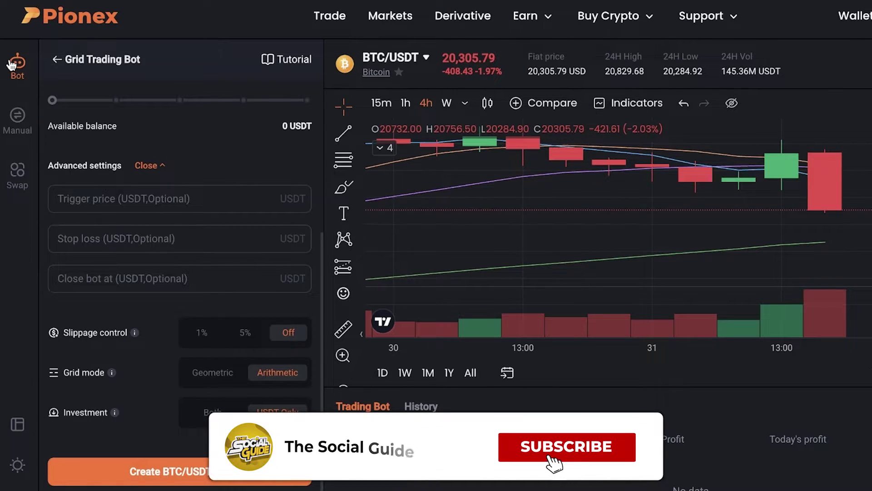
{"action": "left_click", "coordinate": [57, 60]}
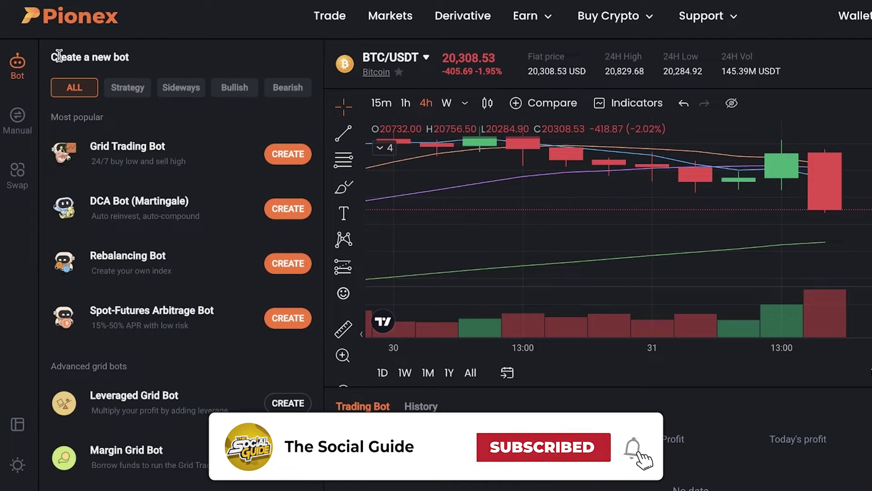
{"action": "left_click", "coordinate": [129, 88]}
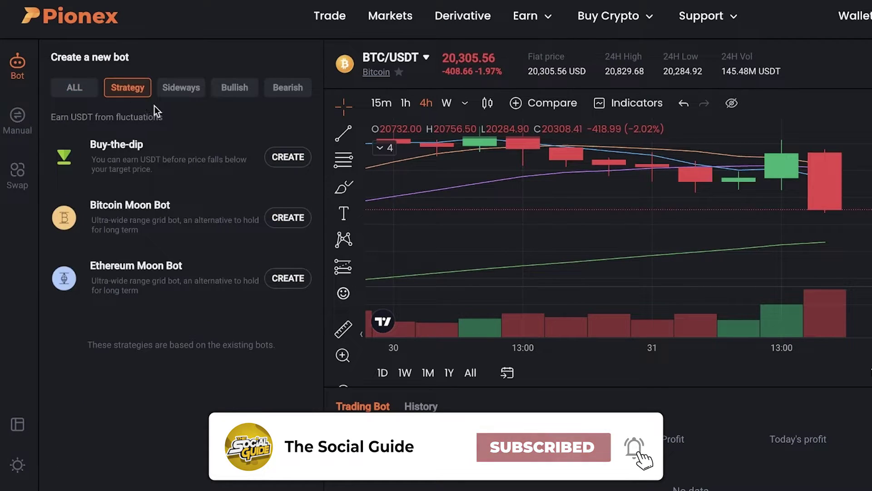
{"action": "left_click", "coordinate": [166, 88]}
{"action": "left_click", "coordinate": [233, 88]}
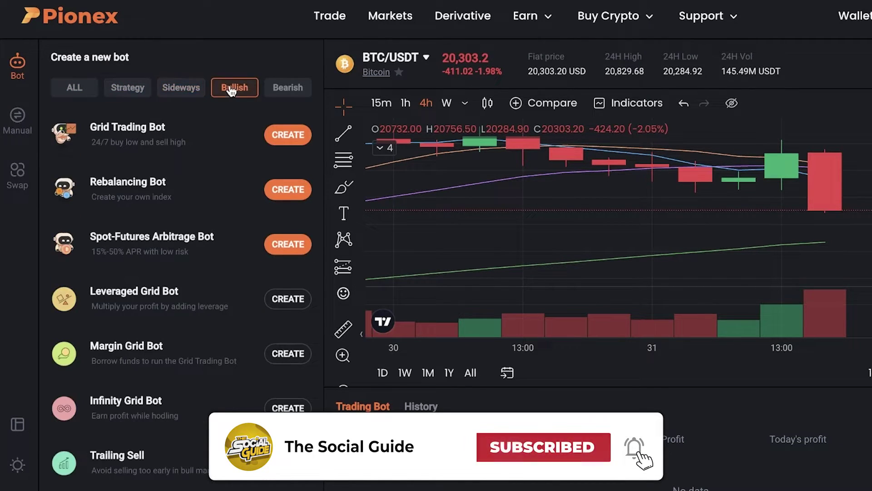
{"action": "left_click", "coordinate": [289, 90]}
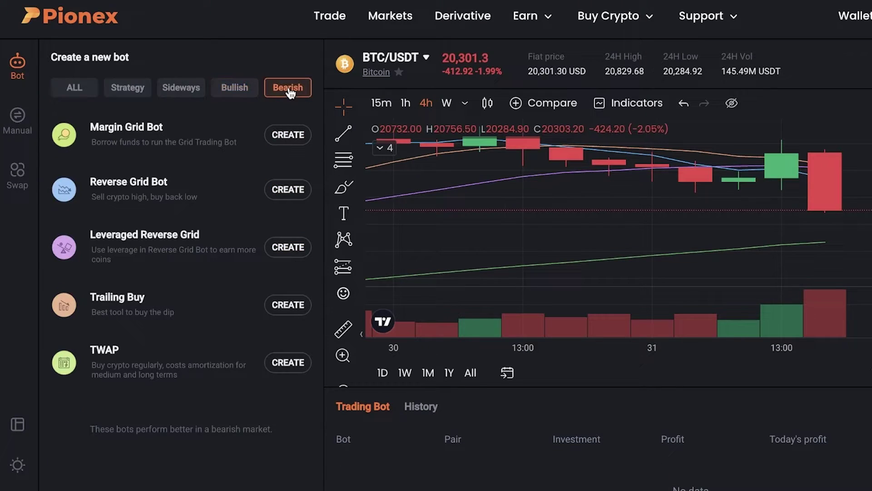
{"action": "left_click", "coordinate": [119, 98]}
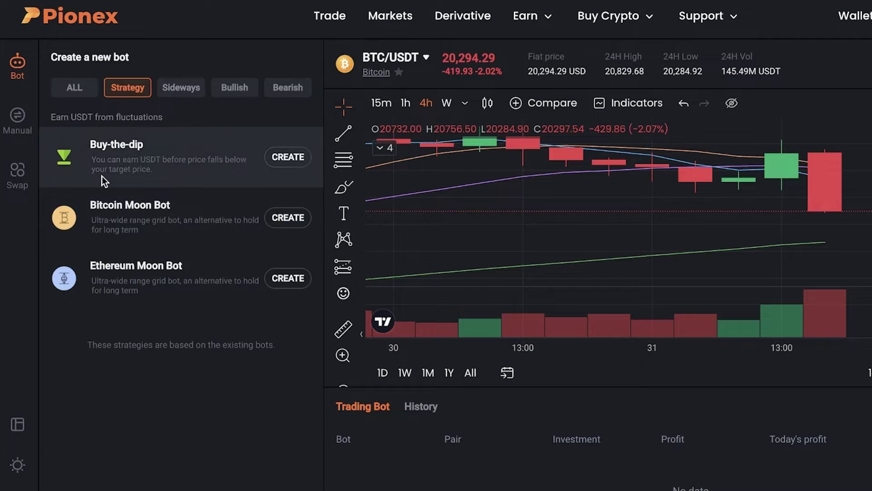
Scroll the strategy bots and open the Buy-the-dip strategy, confirming with OK.
{"action": "mouse_move", "coordinate": [102, 176]}
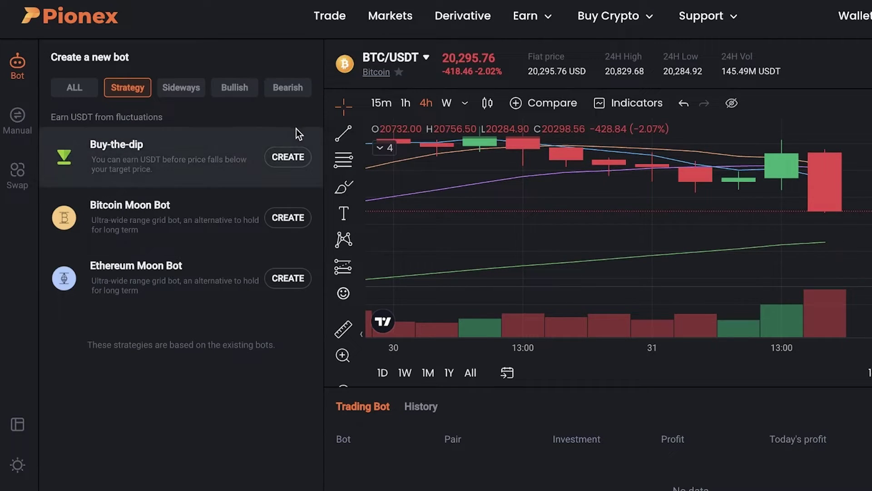
{"action": "scroll", "coordinate": [611, 221], "scroll_direction": "down", "scroll_amount": 2}
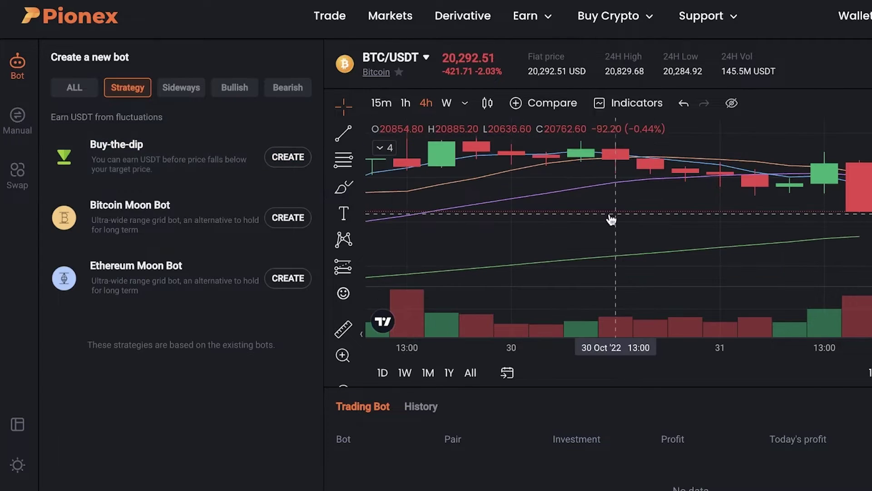
{"action": "scroll", "coordinate": [611, 220], "scroll_direction": "down", "scroll_amount": 3}
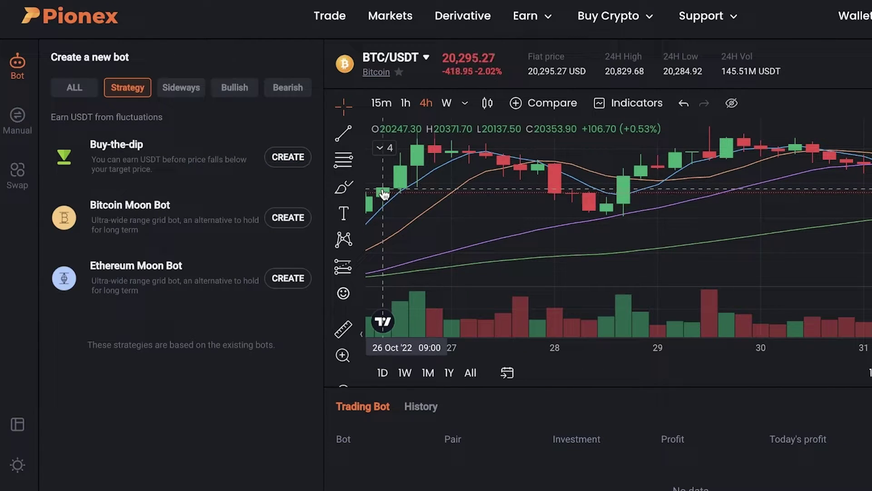
{"action": "mouse_move", "coordinate": [158, 172]}
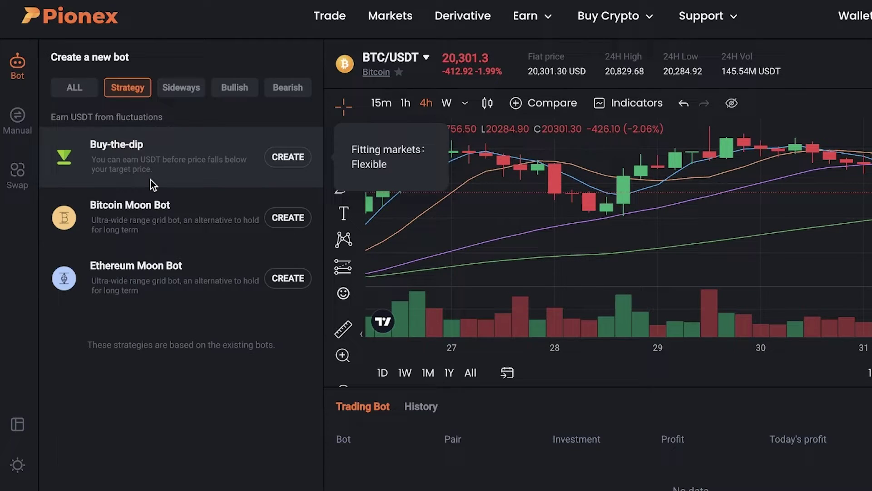
{"action": "left_click", "coordinate": [151, 180]}
{"action": "left_click", "coordinate": [655, 341]}
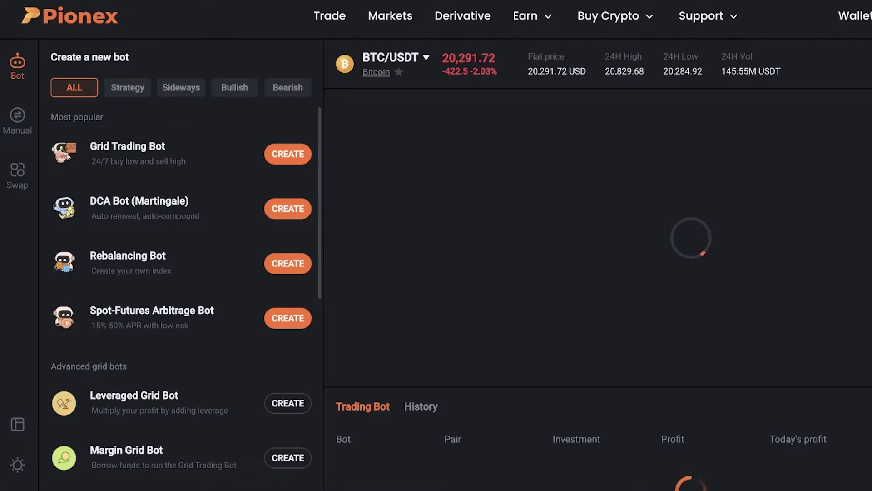
Filter the bot list to Sideways and review each bot's suitable markets.
{"action": "left_click", "coordinate": [177, 91]}
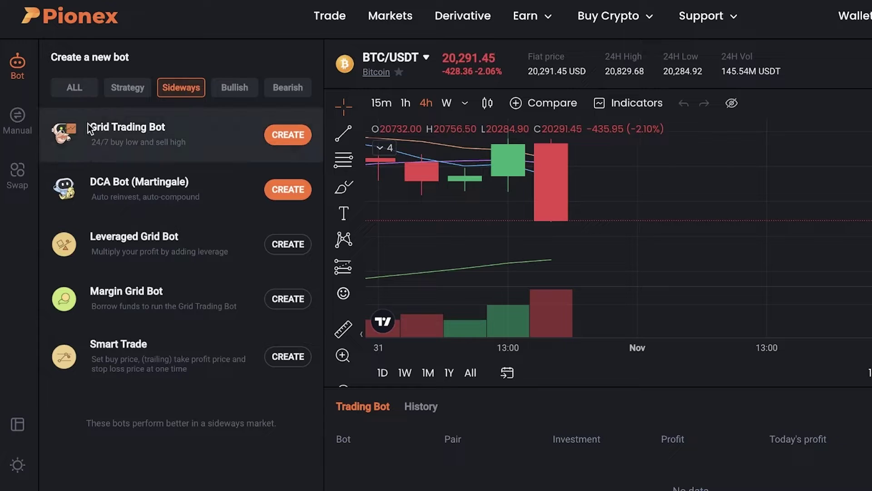
{"action": "mouse_move", "coordinate": [120, 156]}
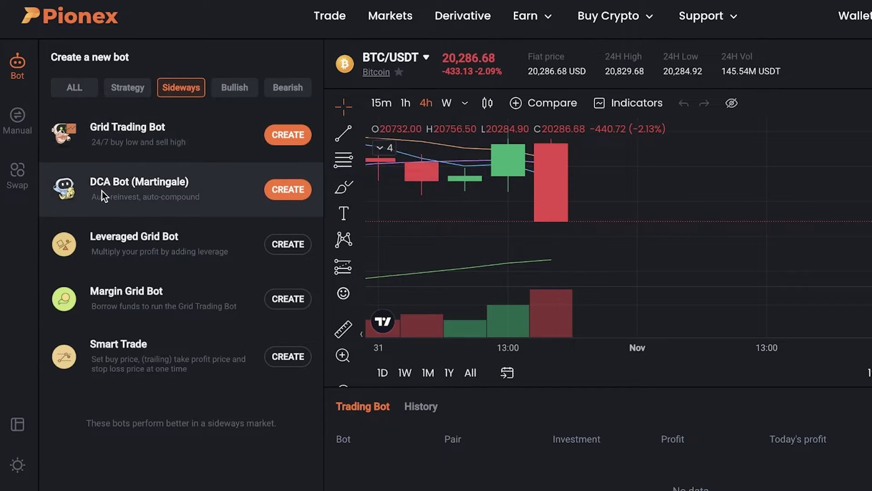
{"action": "mouse_move", "coordinate": [113, 181]}
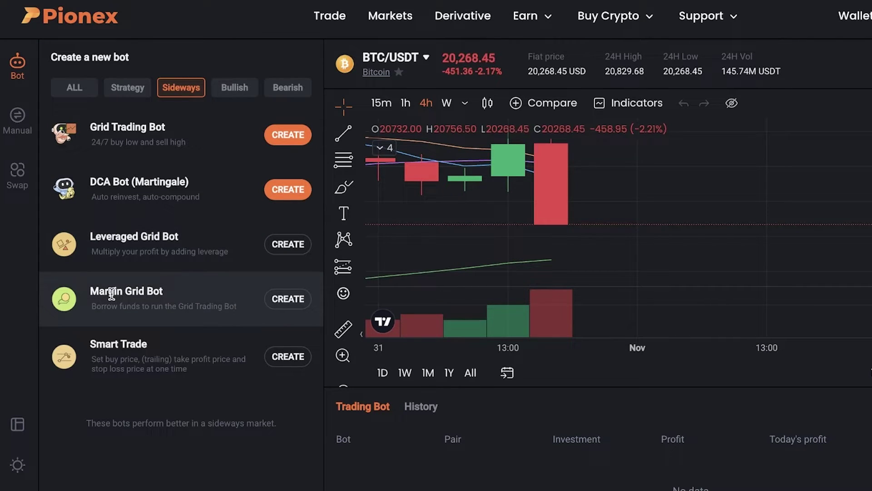
{"action": "mouse_move", "coordinate": [115, 250]}
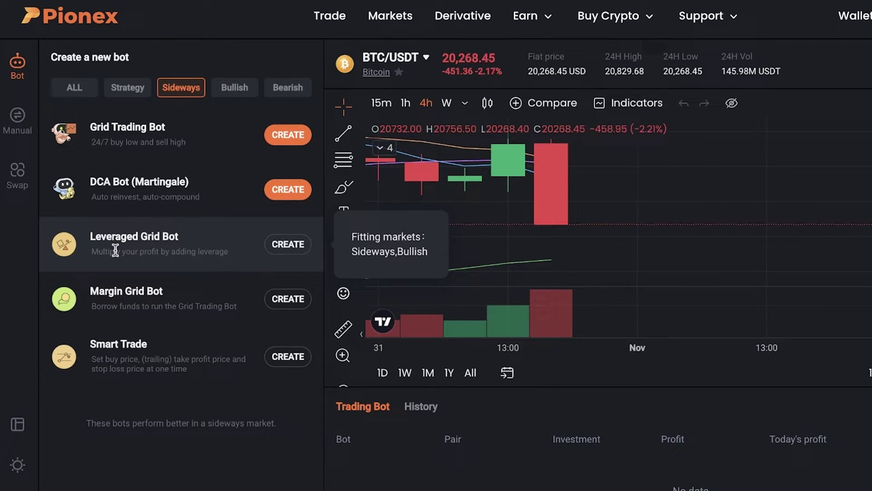
Try the Leveraged Grid Bot form with 10% investment, then return to the bot list.
{"action": "left_click", "coordinate": [286, 246]}
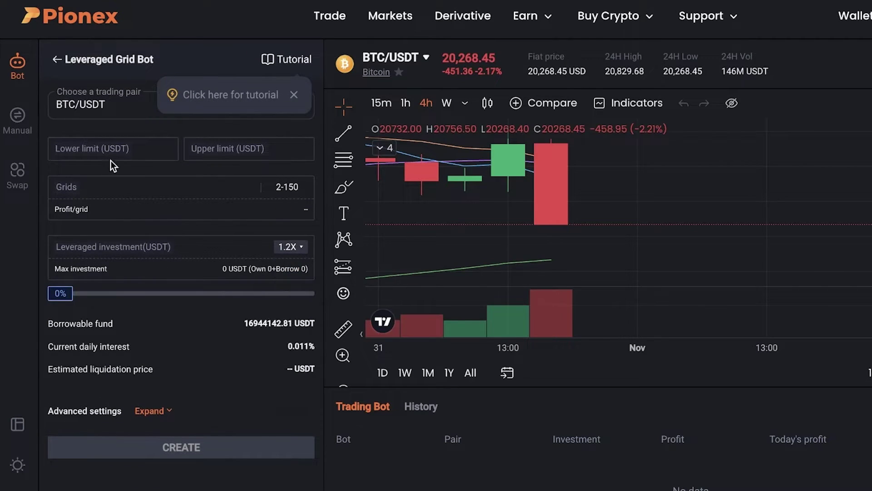
{"action": "left_click_drag", "start_coordinate": [66, 296], "coordinate": [85, 293]}
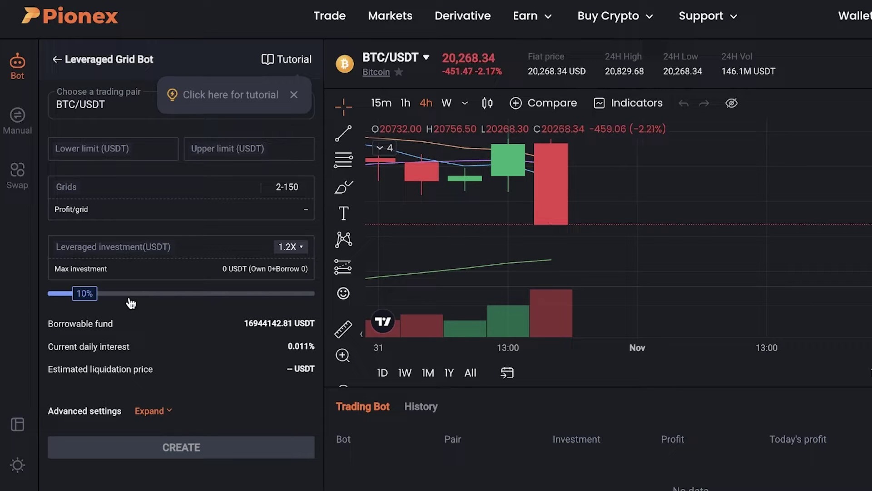
{"action": "left_click", "coordinate": [58, 59]}
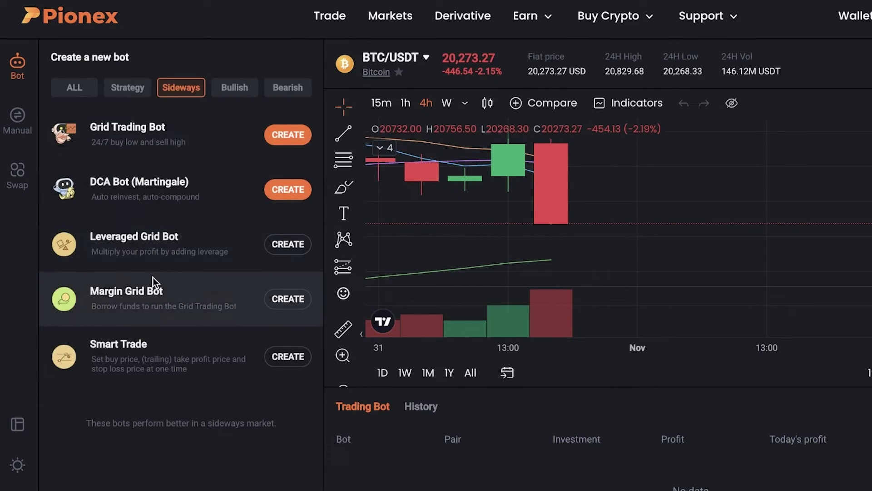
{"action": "left_click", "coordinate": [291, 299]}
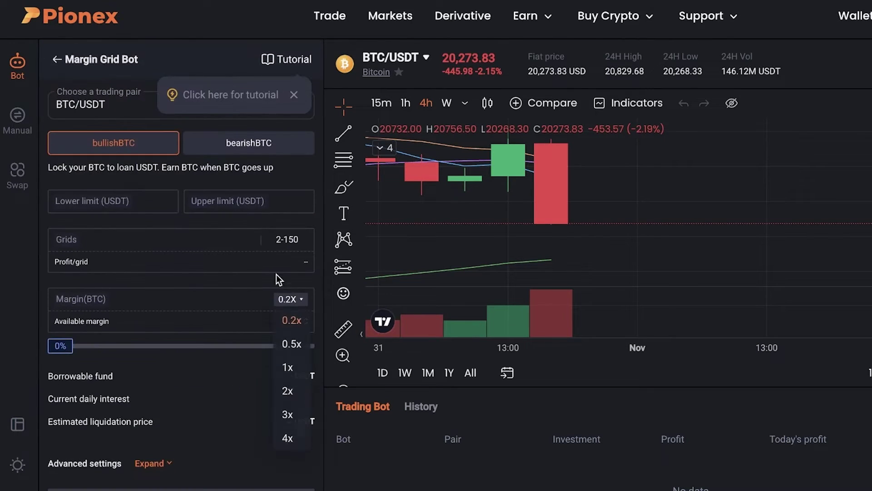
{"action": "left_click", "coordinate": [294, 95]}
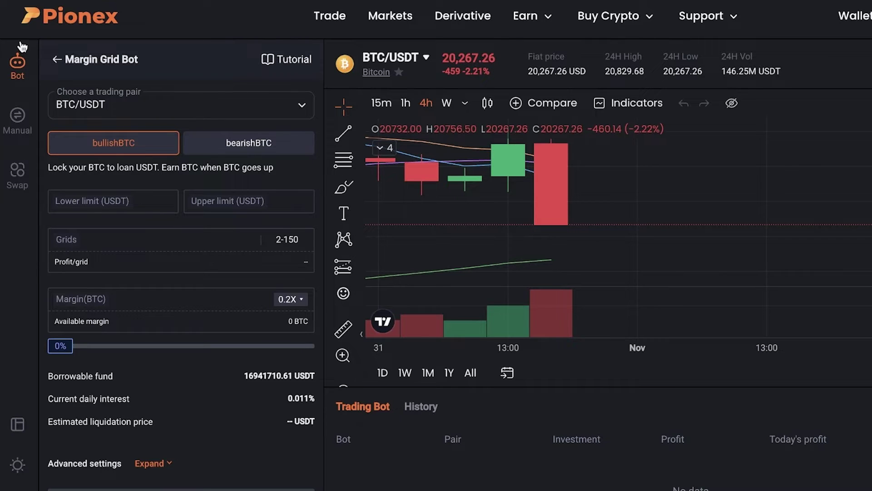
{"action": "left_click", "coordinate": [57, 59]}
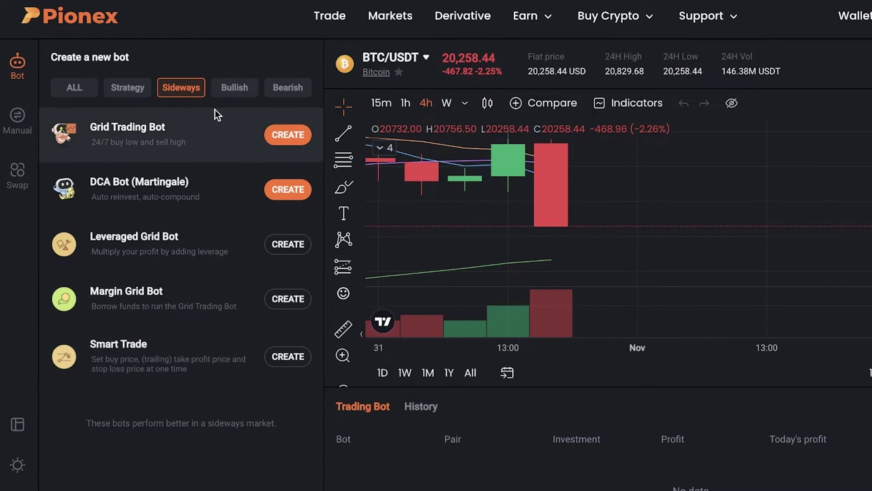
Filter the list to Bullish bots and open the Spot-Futures Arbitrage Bot form.
{"action": "left_click", "coordinate": [233, 93]}
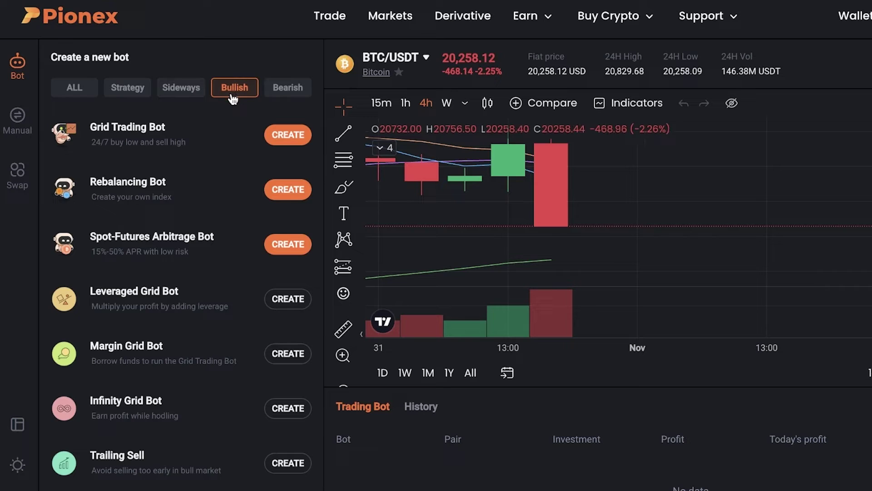
{"action": "mouse_move", "coordinate": [152, 253]}
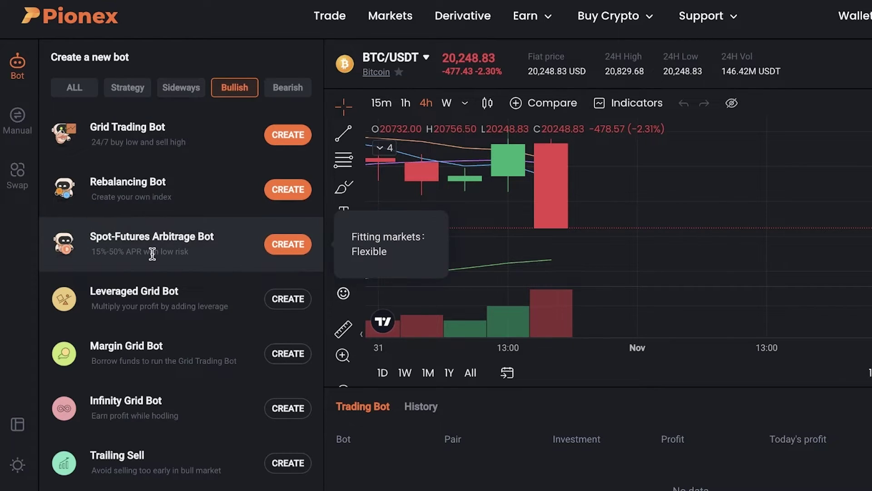
{"action": "left_click", "coordinate": [289, 244]}
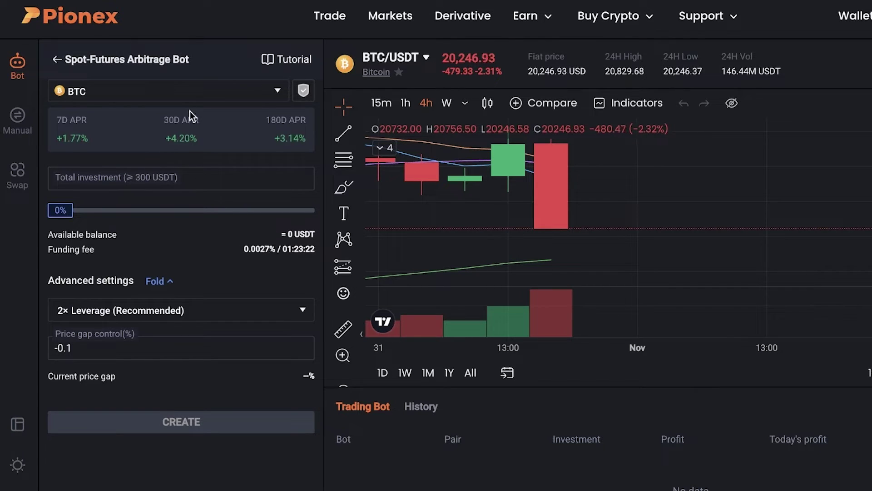
Enter 60 as the total investment and set the investment share slider to about 13%.
{"action": "left_click", "coordinate": [161, 178]}
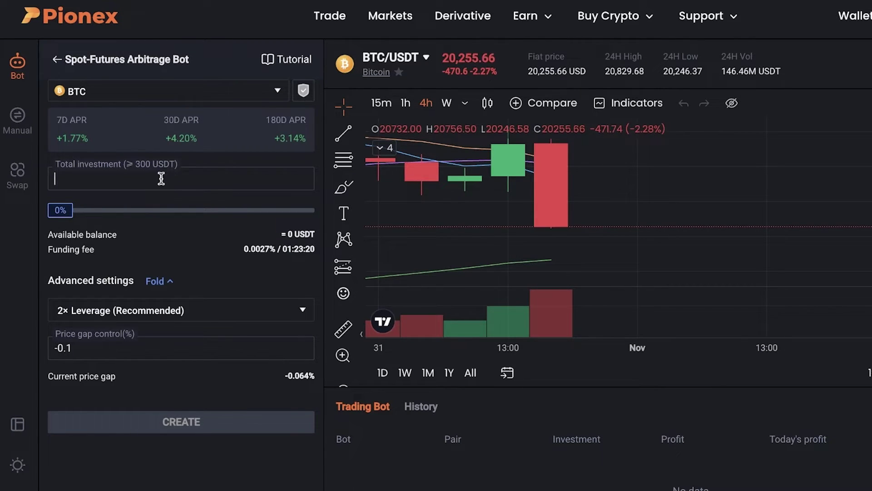
{"action": "type", "text": "60"}
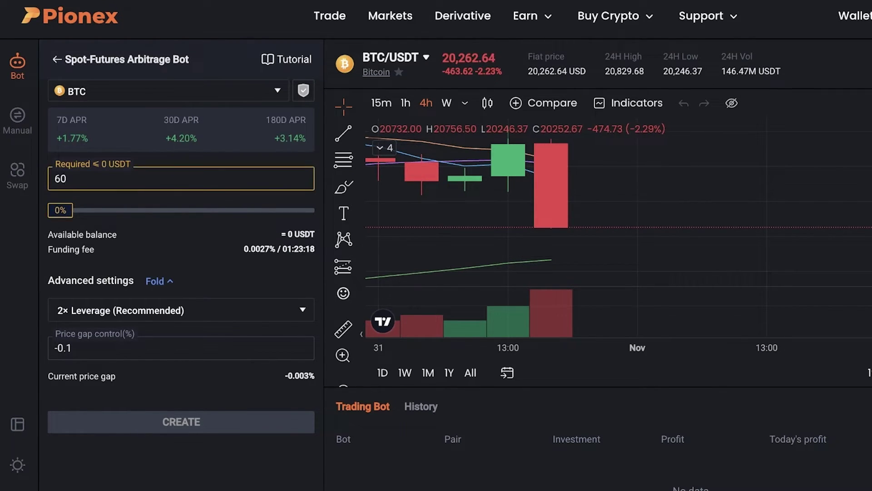
{"action": "left_click_drag", "start_coordinate": [59, 211], "coordinate": [92, 213]}
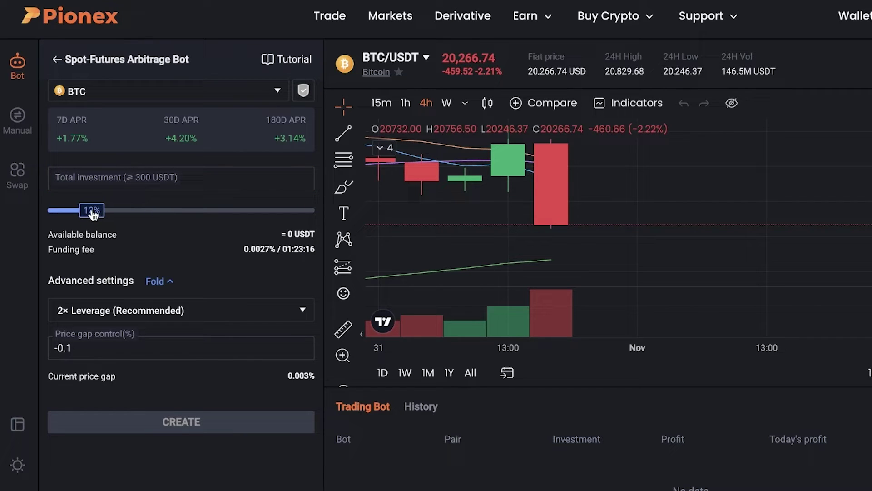
Review the leverage choices, keep 2× leverage, and return to the bot list.
{"action": "left_click", "coordinate": [88, 309]}
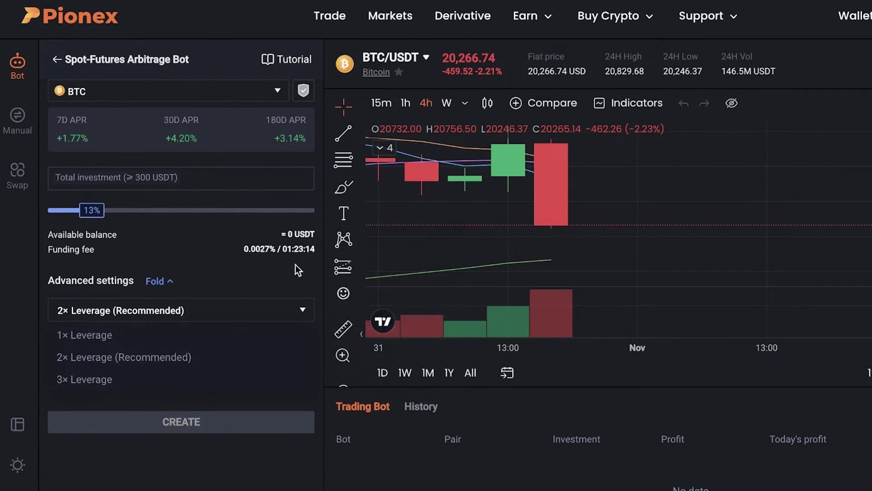
{"action": "left_click", "coordinate": [142, 309]}
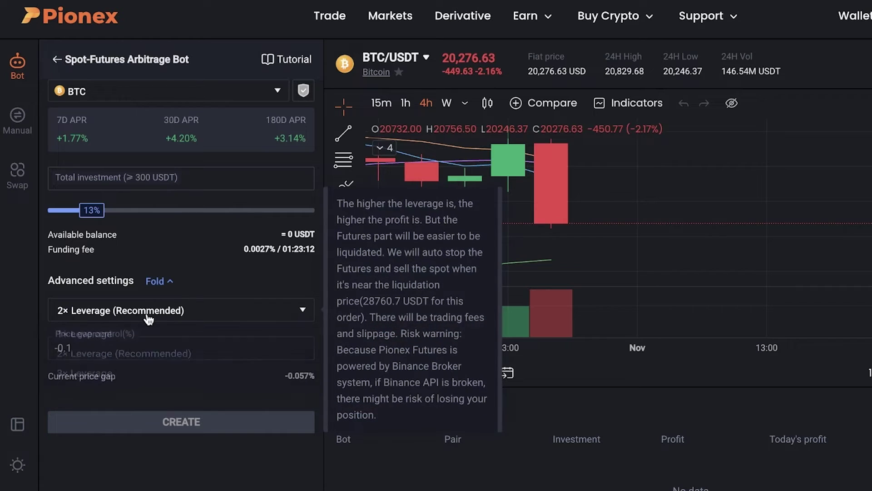
{"action": "left_click", "coordinate": [154, 313]}
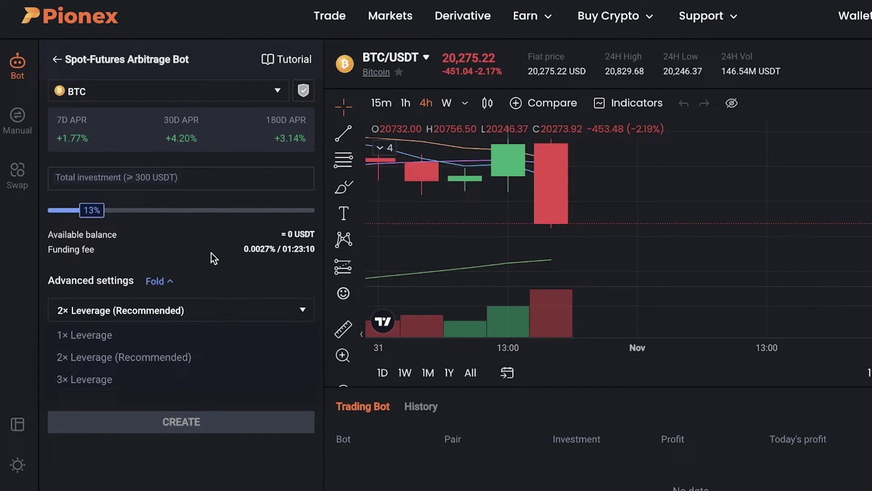
{"action": "left_click", "coordinate": [210, 309]}
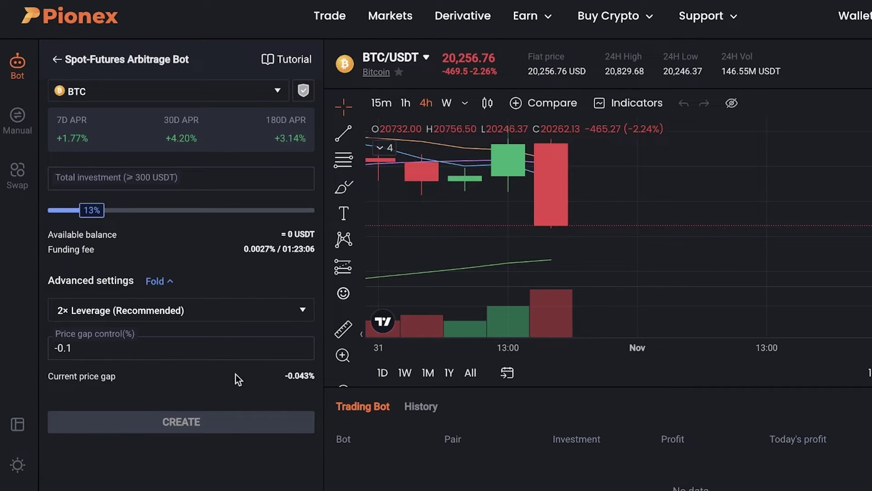
{"action": "left_click", "coordinate": [57, 60]}
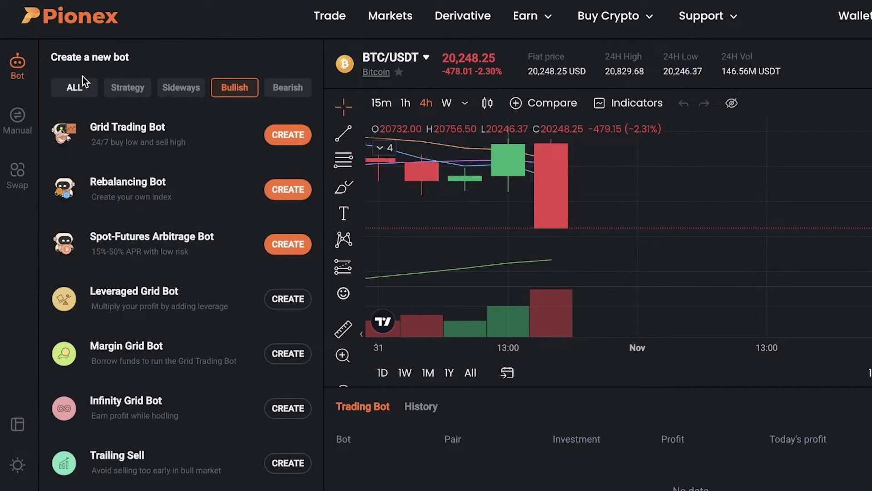
Filter to Bearish bots and look over the TWAP, Trailing Buy and Reverse Grid rows.
{"action": "left_click", "coordinate": [290, 90]}
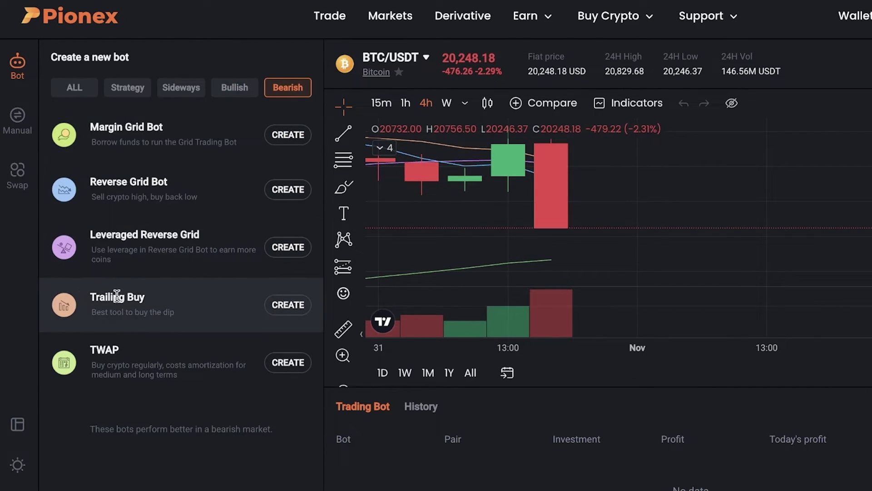
{"action": "mouse_move", "coordinate": [116, 359]}
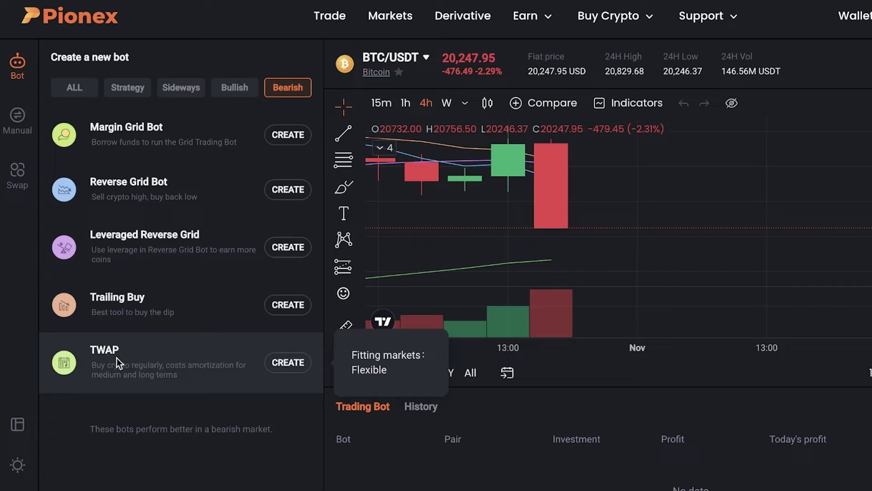
{"action": "mouse_move", "coordinate": [137, 312]}
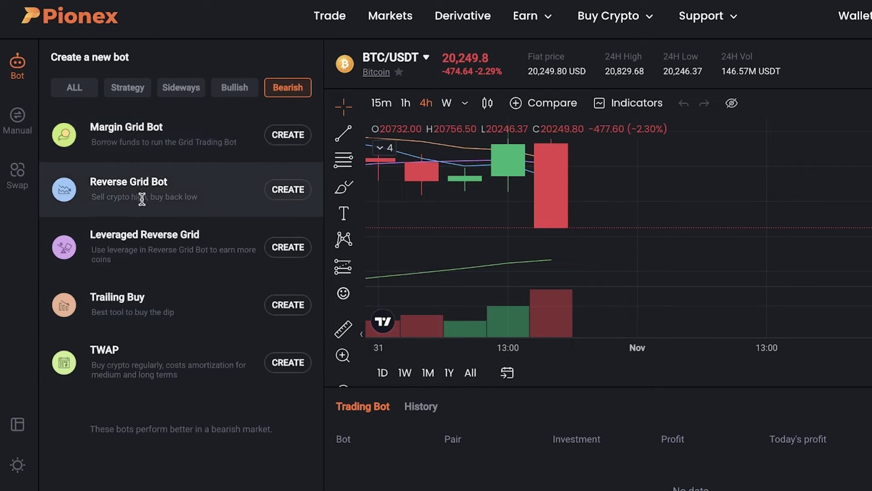
{"action": "mouse_move", "coordinate": [146, 212]}
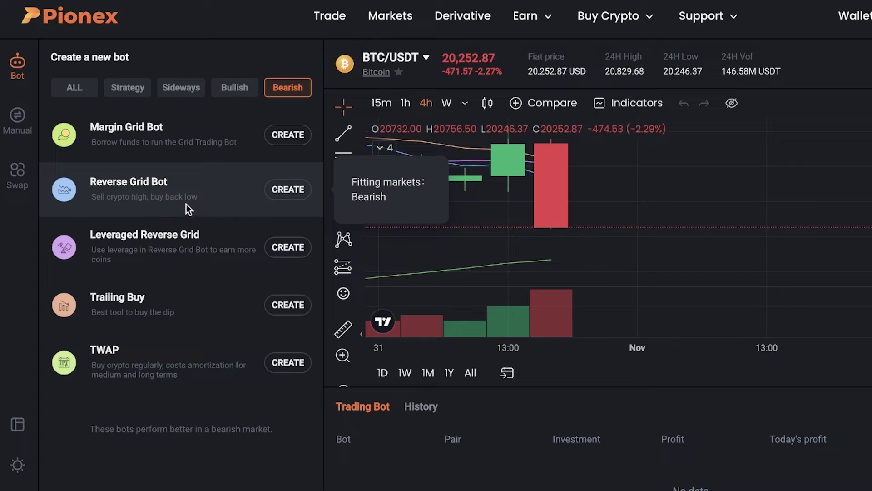
{"action": "left_click", "coordinate": [286, 190]}
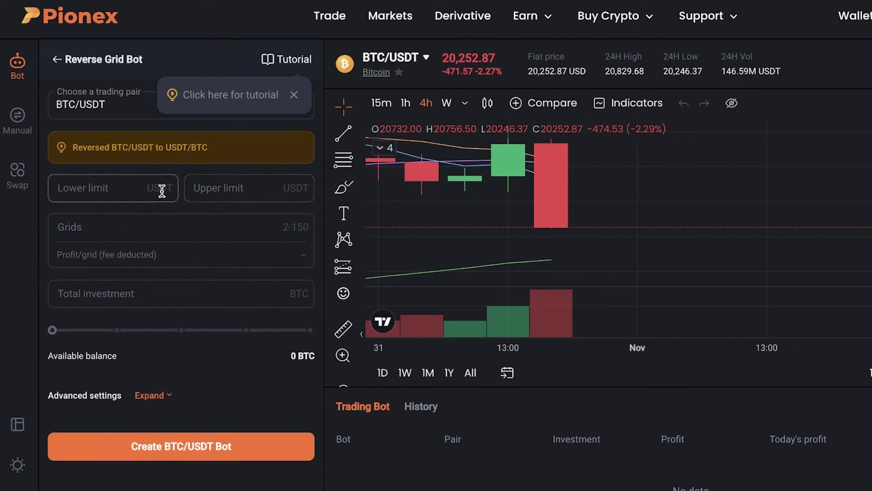
{"action": "left_click", "coordinate": [126, 186]}
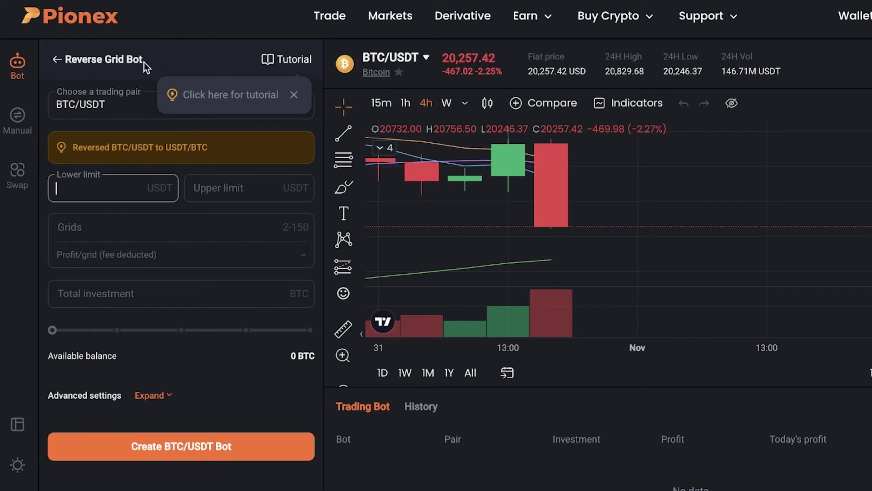
{"action": "left_click", "coordinate": [86, 99]}
{"action": "scroll", "coordinate": [83, 213], "scroll_direction": "down", "scroll_amount": 12}
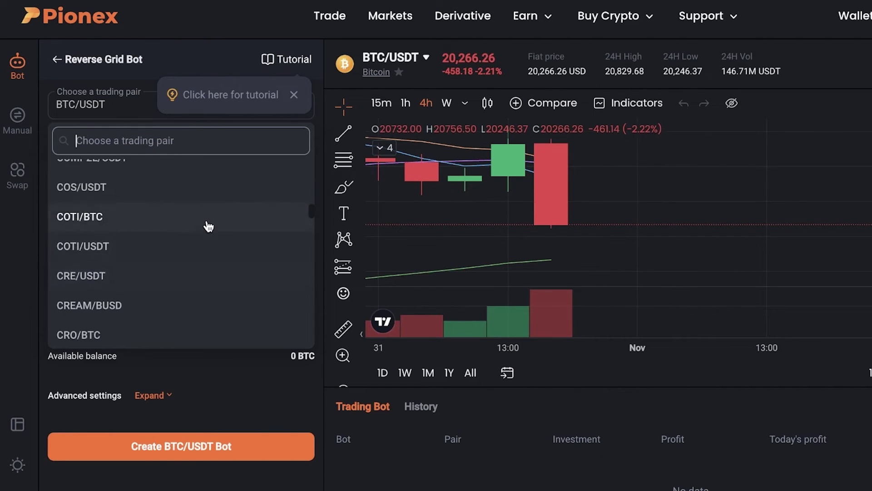
{"action": "left_click", "coordinate": [195, 85]}
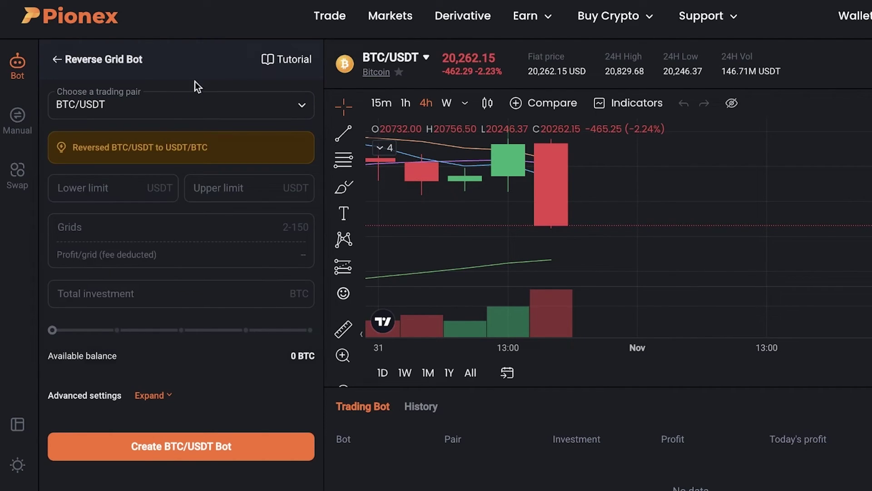
{"action": "left_click", "coordinate": [56, 61]}
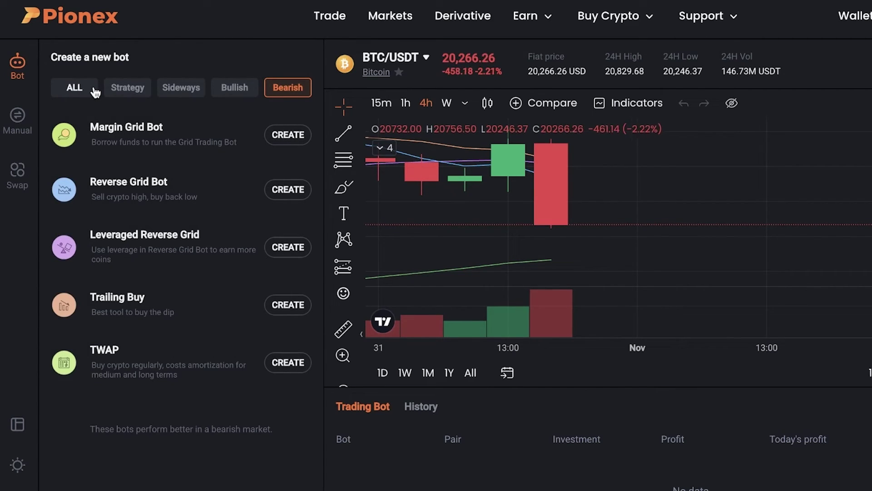
Show all bot types again, zoom the chart out, and inspect the DCA Bot row.
{"action": "left_click", "coordinate": [94, 90]}
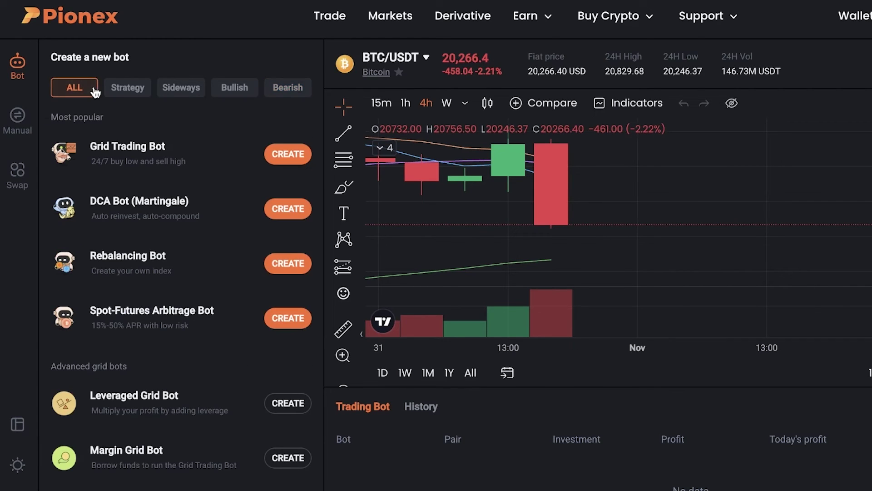
{"action": "scroll", "coordinate": [553, 184], "scroll_direction": "down", "scroll_amount": 6}
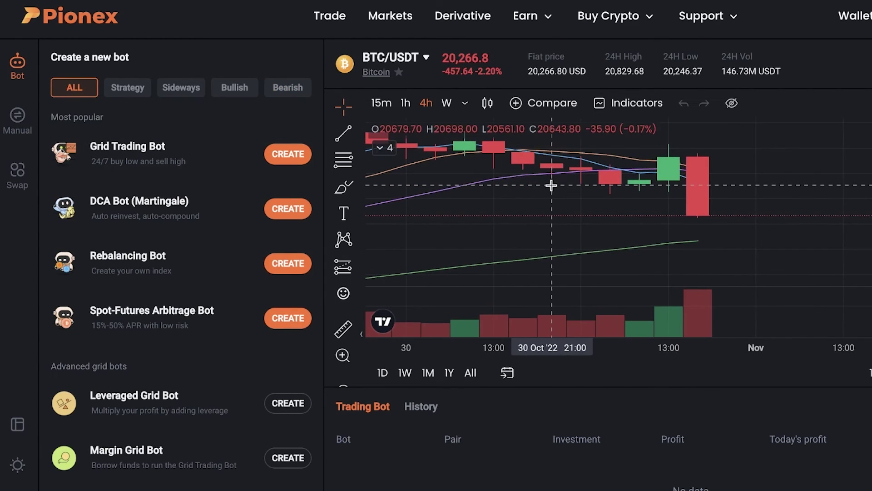
{"action": "scroll", "coordinate": [553, 190], "scroll_direction": "left", "scroll_amount": 5}
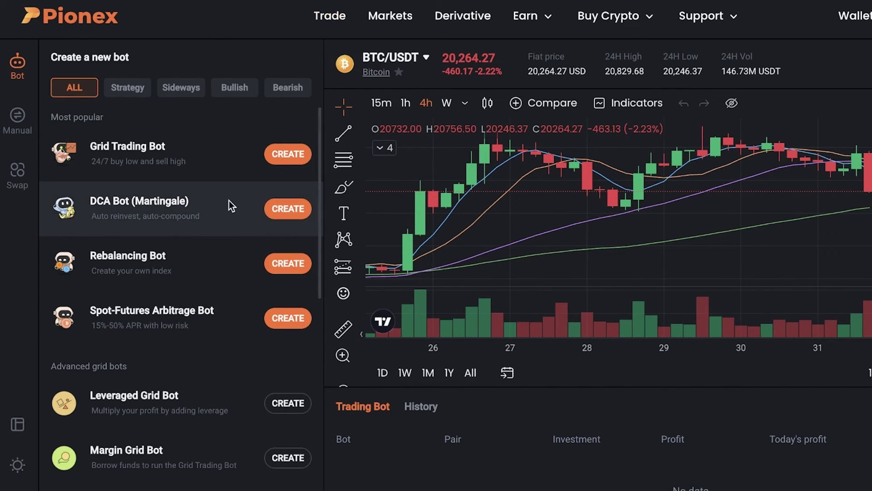
{"action": "mouse_move", "coordinate": [226, 205]}
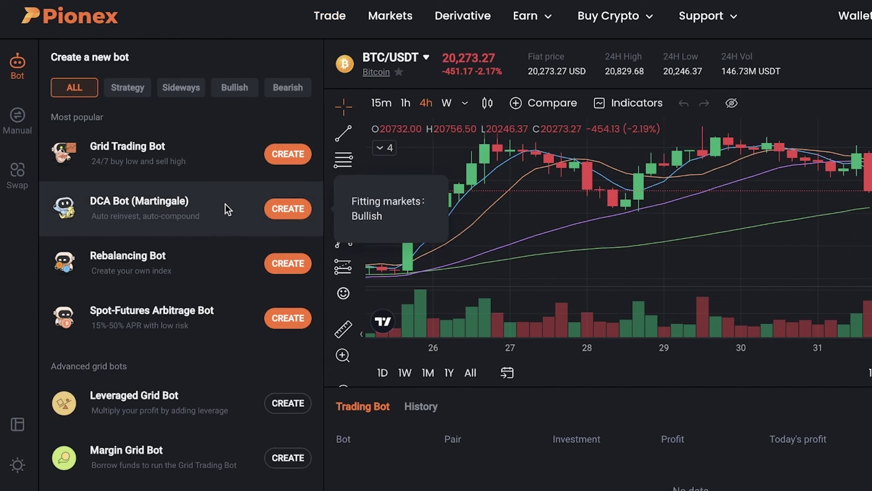